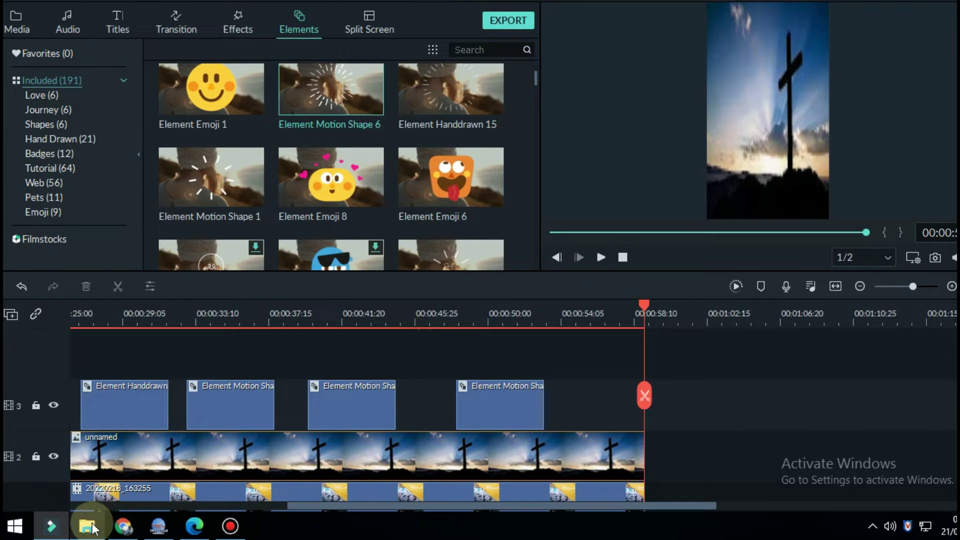
- Open the "komputer pemula" folder on Local Disk (D:) in File Explorer
{"action": "left_click", "coordinate": [86, 526]}
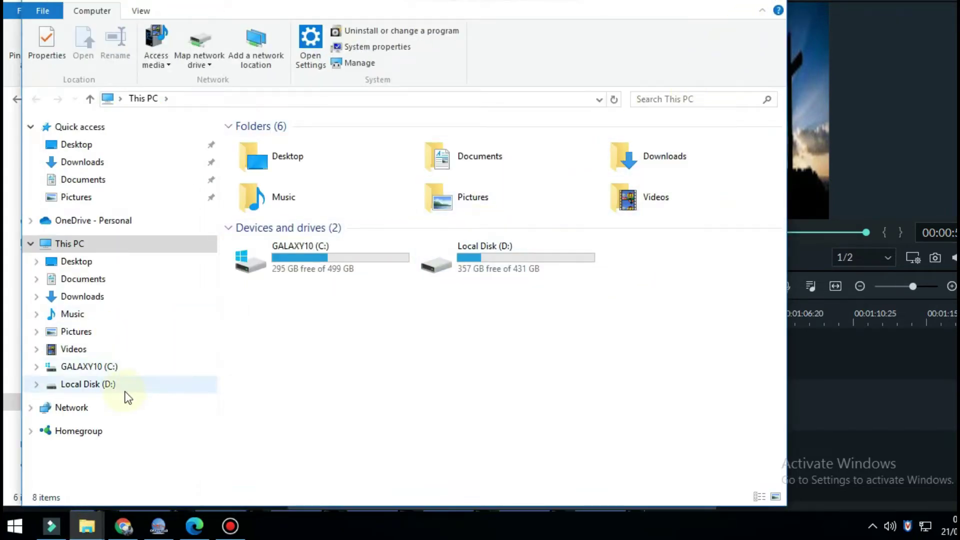
{"action": "left_click", "coordinate": [99, 389]}
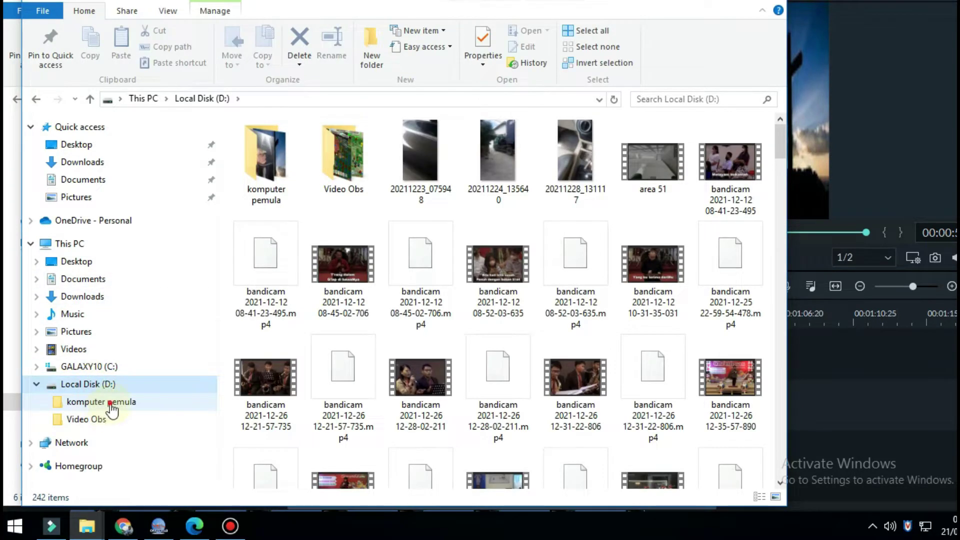
{"action": "left_click", "coordinate": [110, 407]}
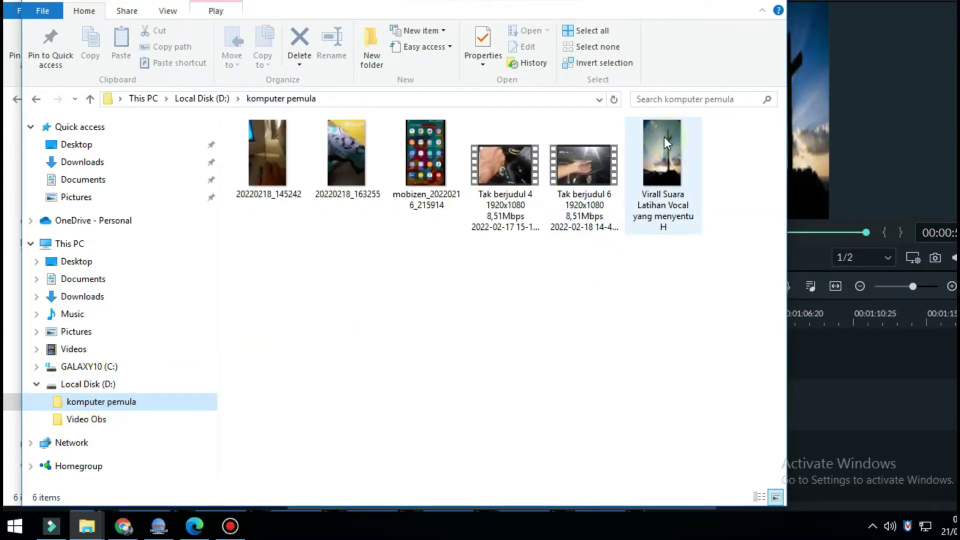
- Preview the video "Virall Suara Latihan Vocal yang menyentu H" in MPC-HC (x64), and close the player and folder window
{"action": "left_click", "coordinate": [661, 153]}
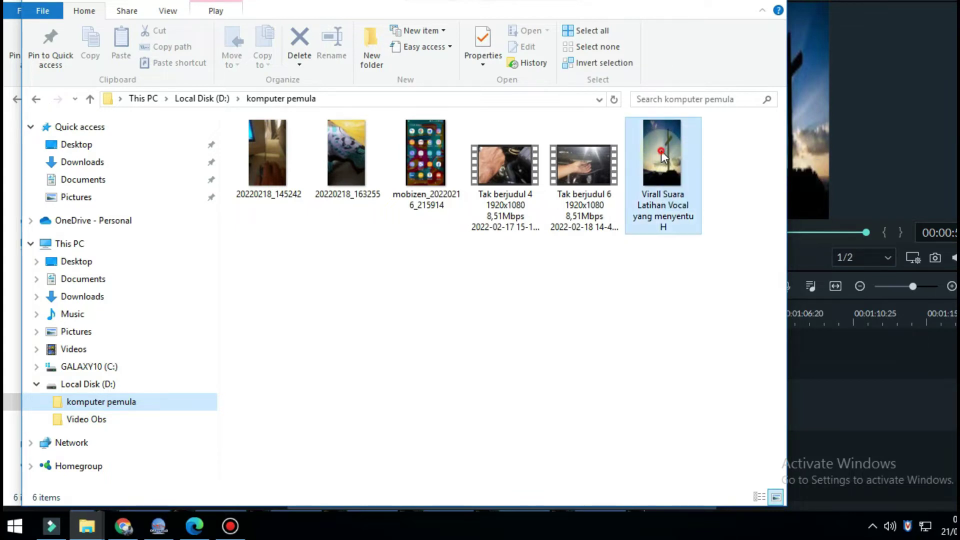
{"action": "double_click", "coordinate": [661, 153]}
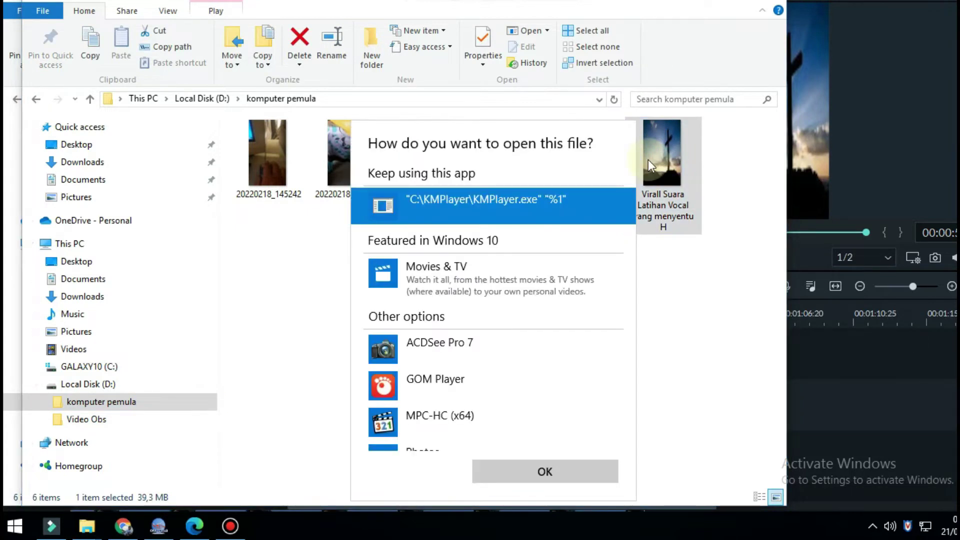
{"action": "left_click", "coordinate": [429, 415]}
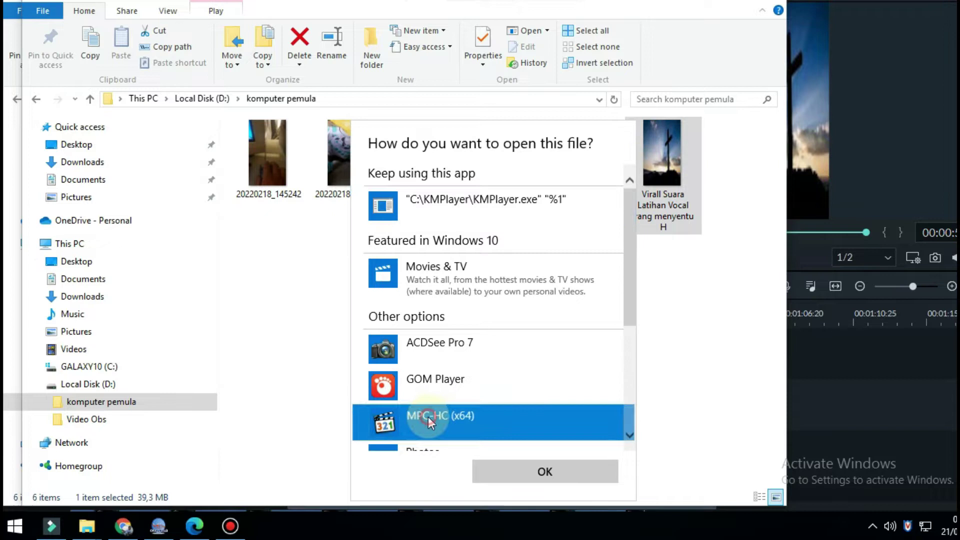
{"action": "left_click", "coordinate": [534, 478]}
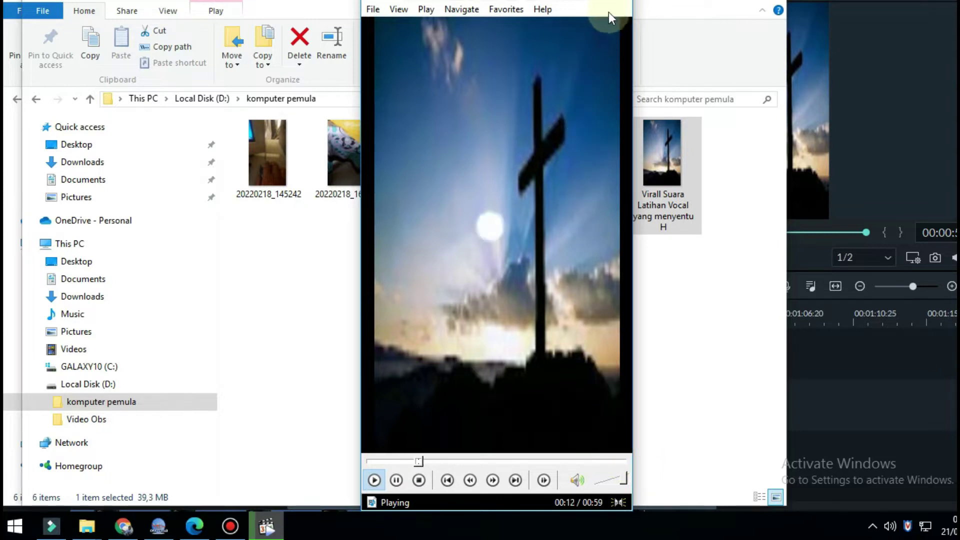
{"action": "left_click", "coordinate": [616, 1]}
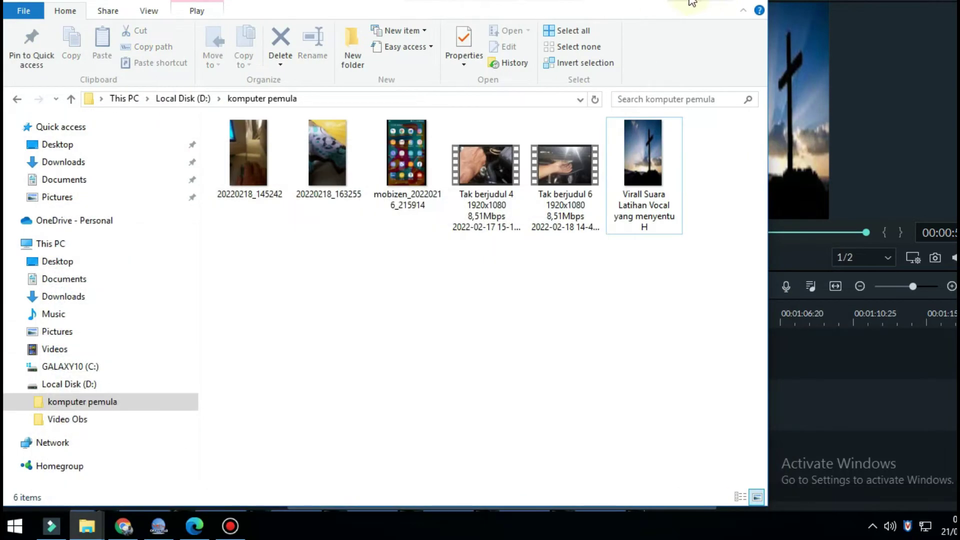
{"action": "left_click", "coordinate": [692, 2]}
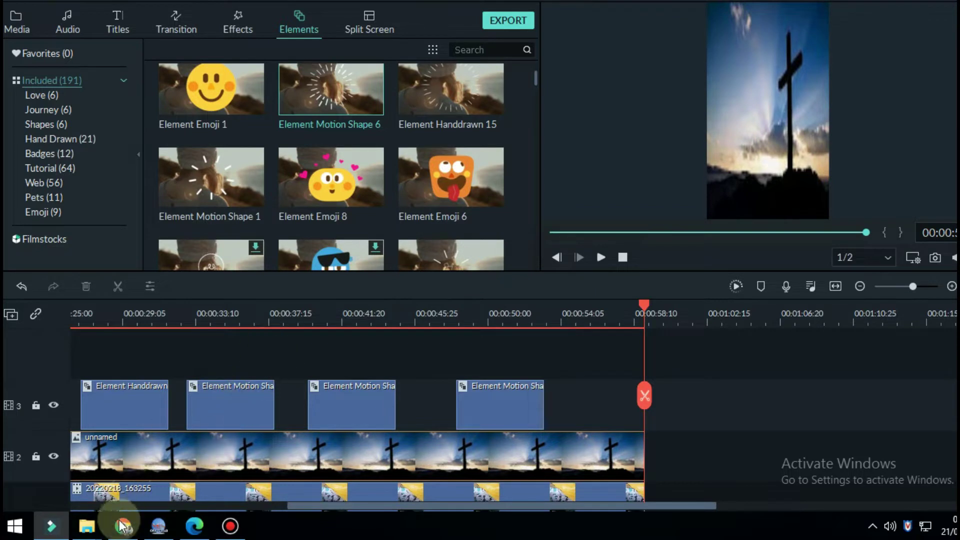
- Switch to YouTube in Microsoft Edge and open the channel's YouTube Studio dashboard
{"action": "left_click", "coordinate": [204, 532]}
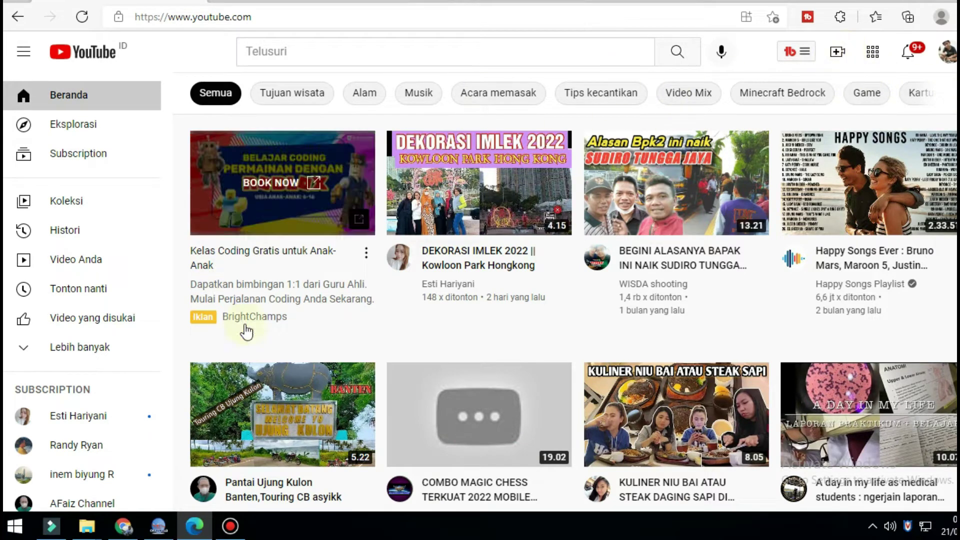
{"action": "left_click", "coordinate": [844, 54]}
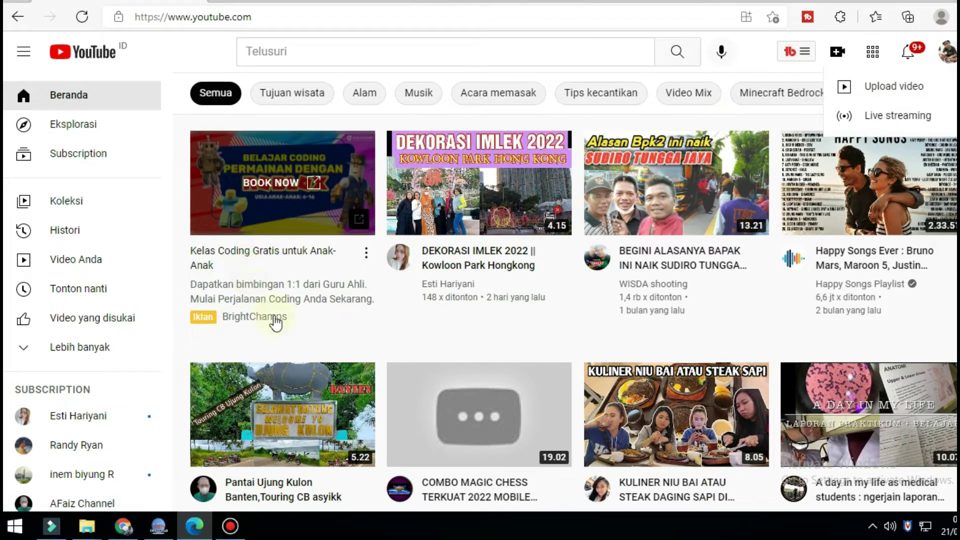
{"action": "left_click", "coordinate": [947, 60]}
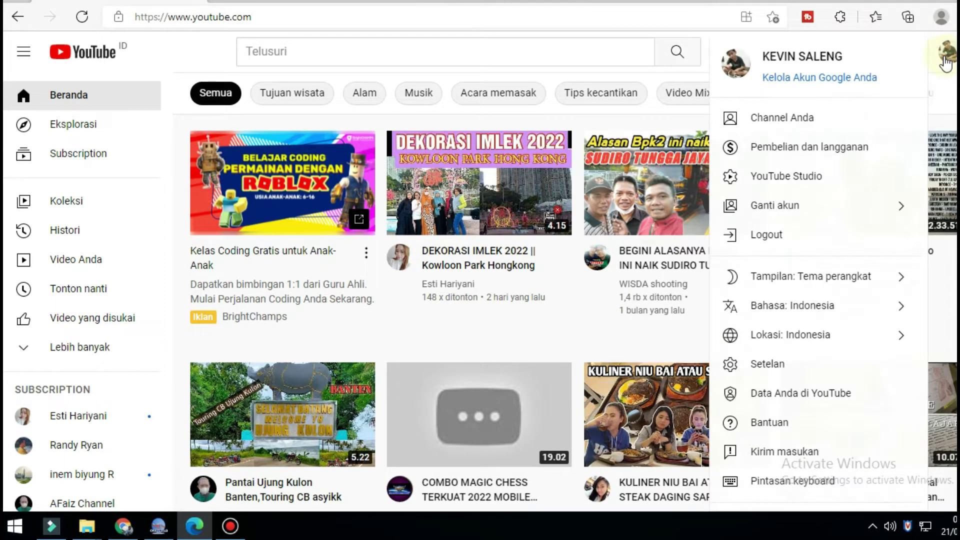
{"action": "left_click", "coordinate": [790, 181]}
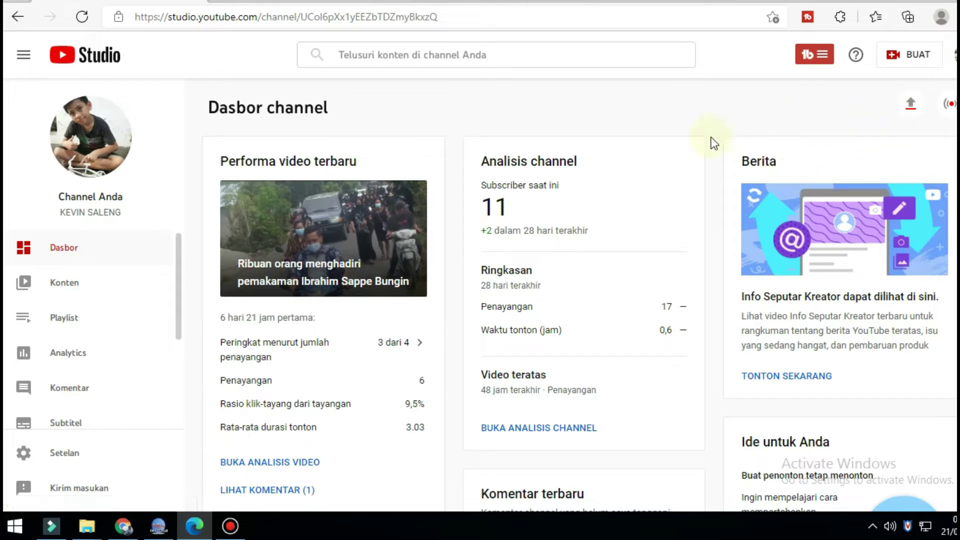
- Upload the video file "Virall Suara Latihan Vocal yang menyentu H" from the "komputer pemula" folder on Local Disk (D:)
{"action": "left_click", "coordinate": [910, 108]}
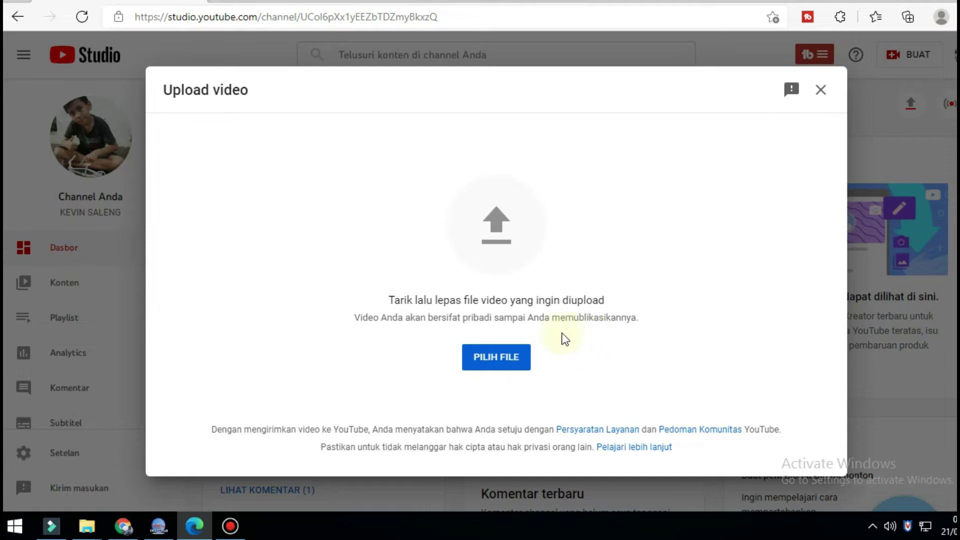
{"action": "left_click", "coordinate": [491, 359]}
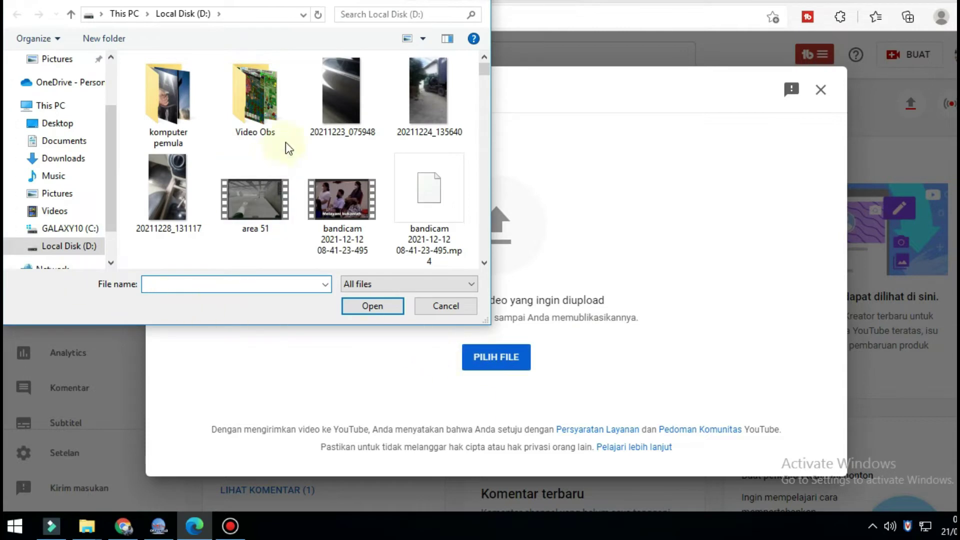
{"action": "left_click", "coordinate": [86, 246]}
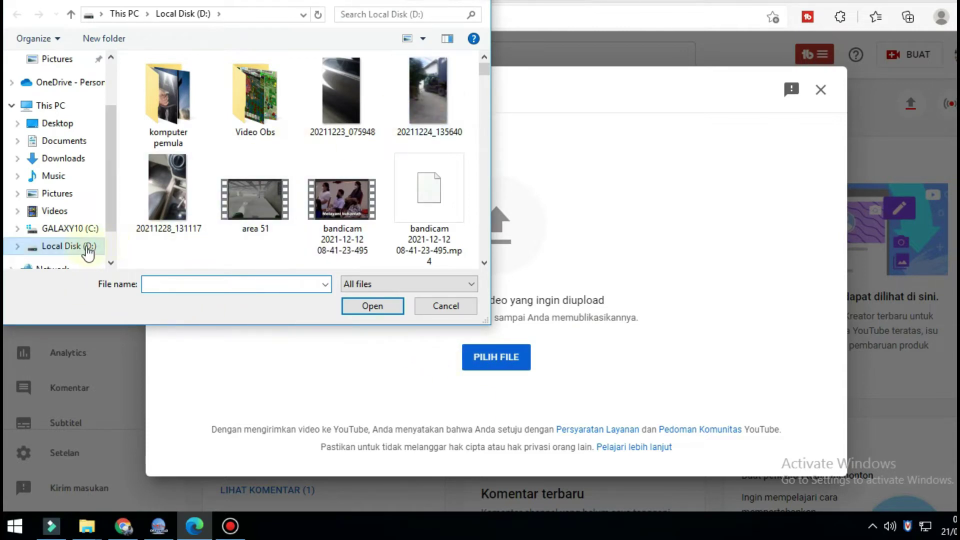
{"action": "left_click", "coordinate": [72, 223]}
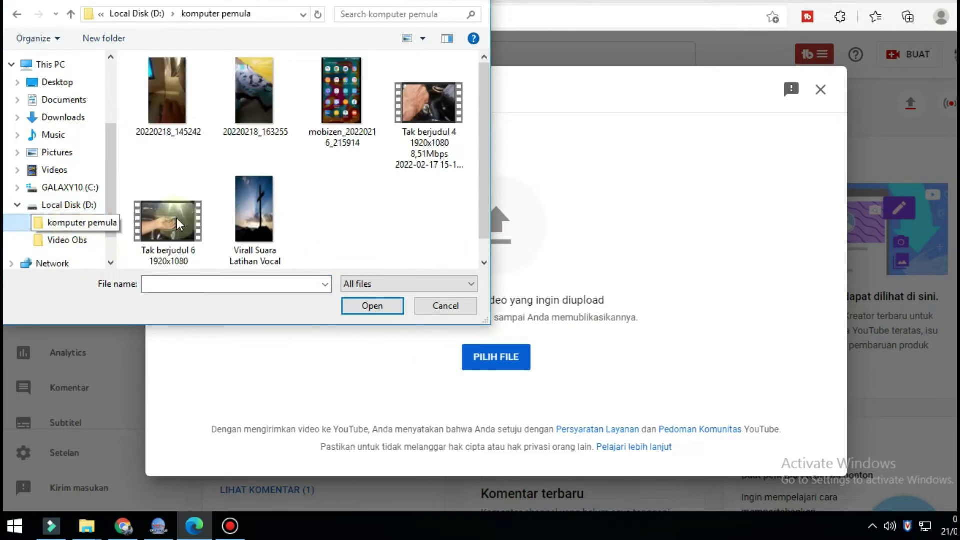
{"action": "left_click", "coordinate": [252, 203]}
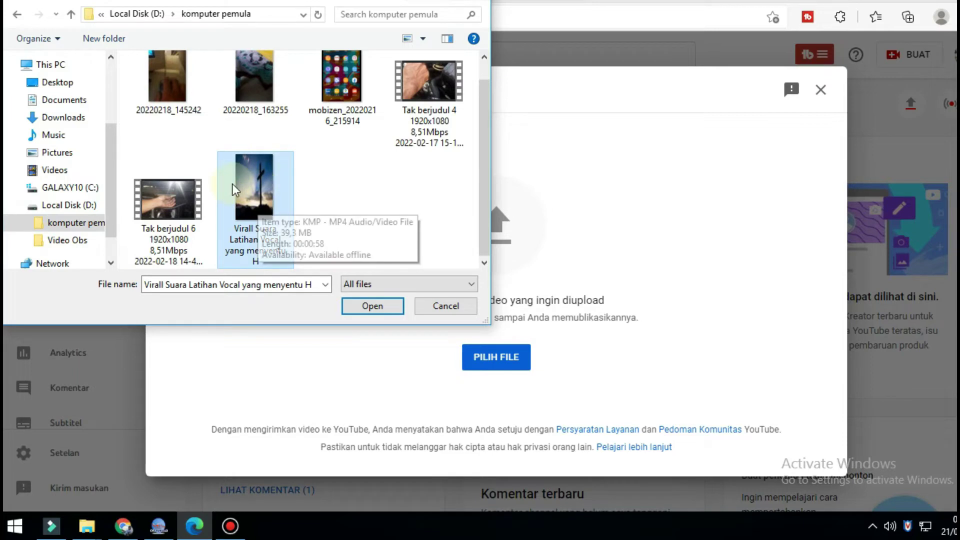
{"action": "left_click", "coordinate": [373, 306]}
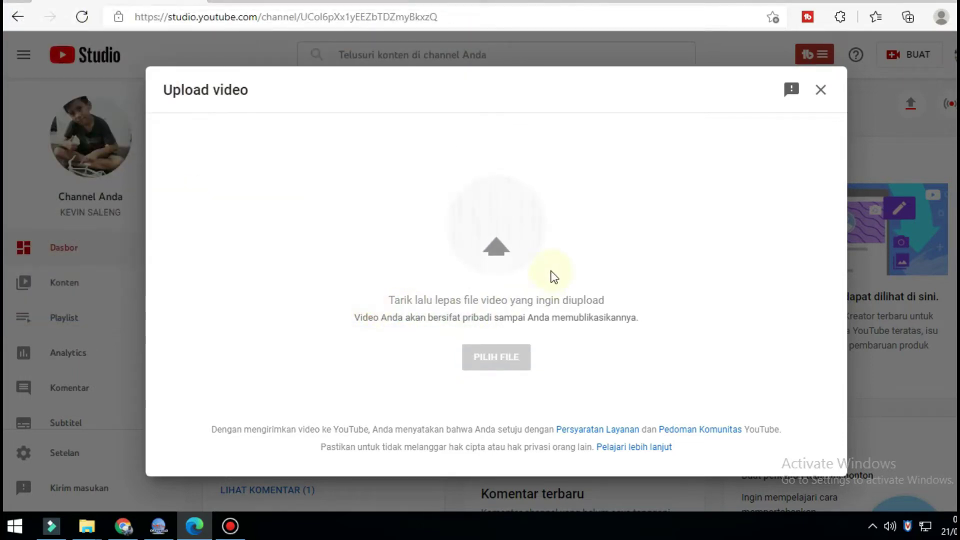
- Complete and capitalize the video title as "Virall Suara Latihan Vocal Yang Menyentu Hati"
{"action": "triple_click", "coordinate": [537, 255]}
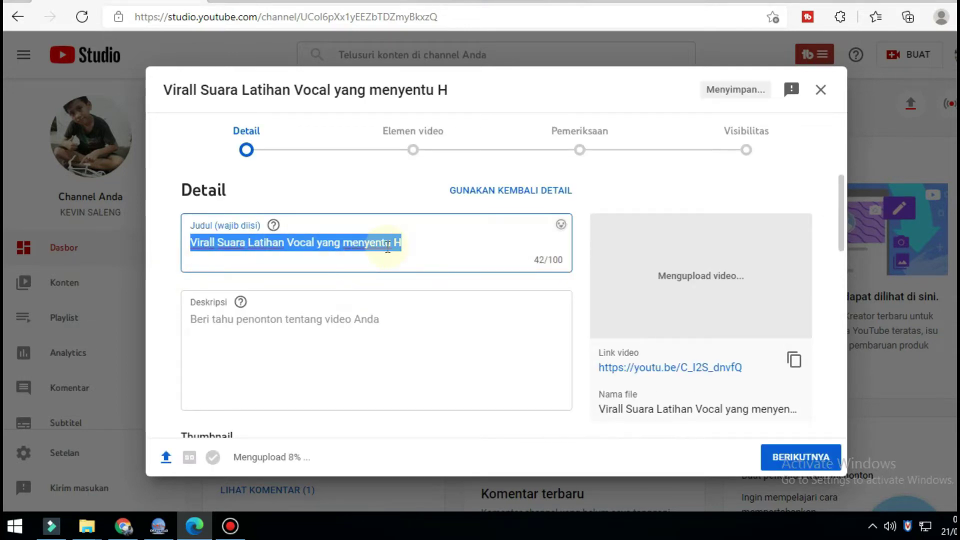
{"action": "left_click", "coordinate": [424, 242]}
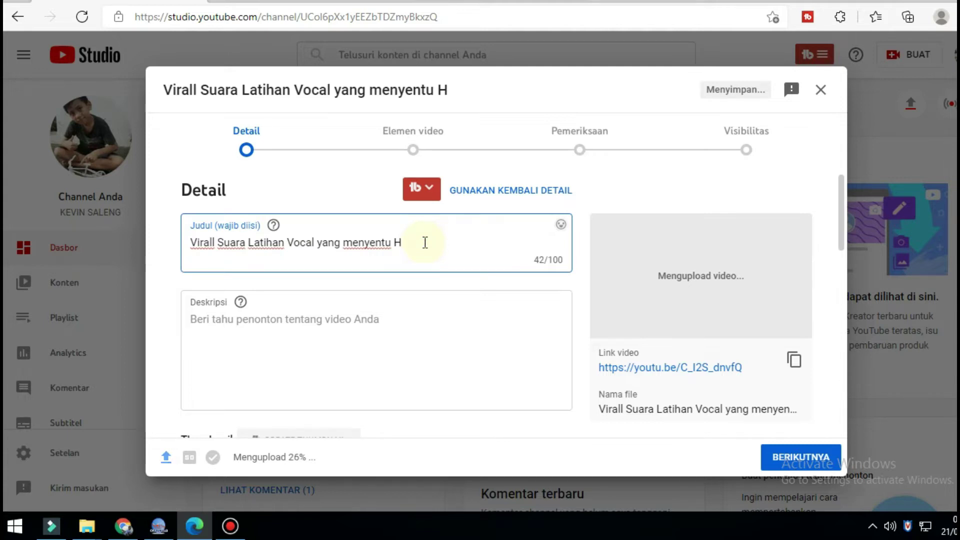
{"action": "type", "text": "ati"}
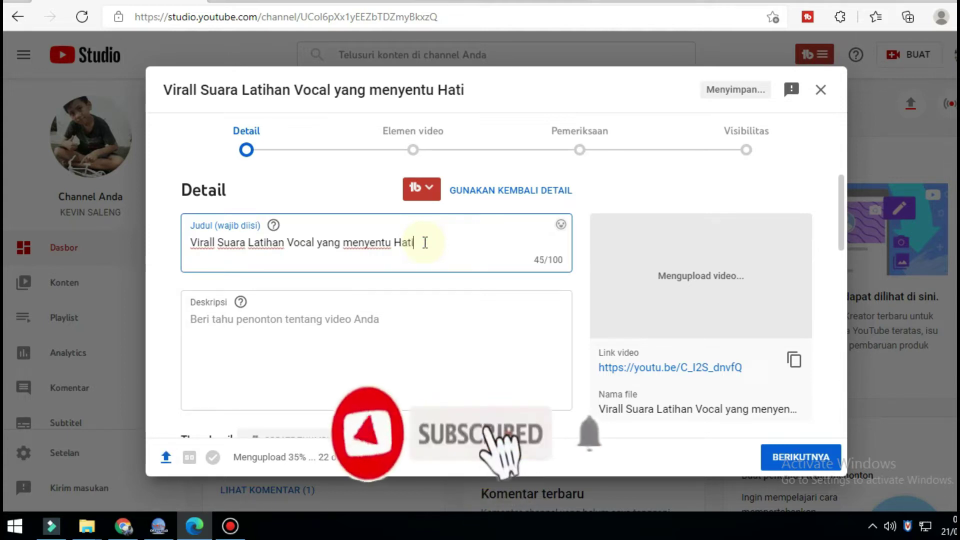
{"action": "left_click", "coordinate": [322, 244]}
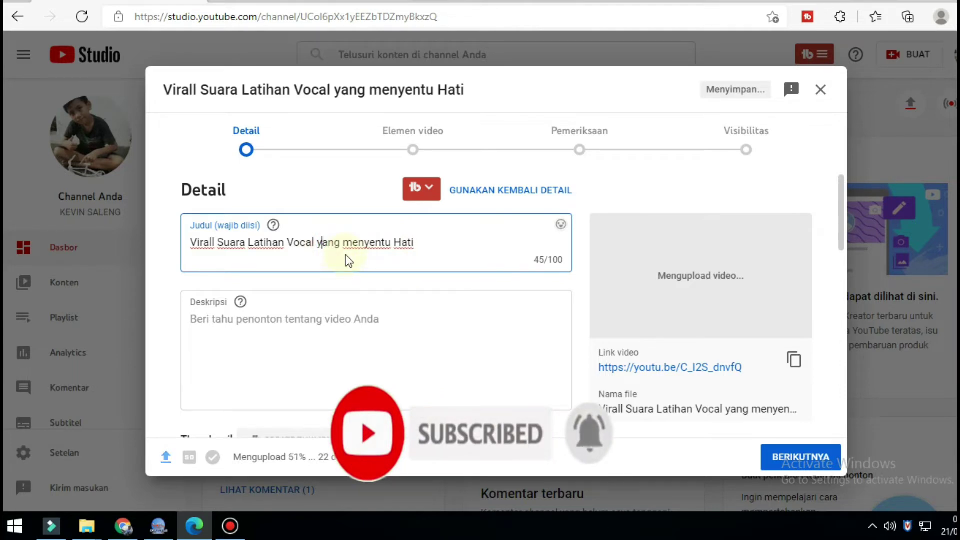
{"action": "key", "text": "BackSpace"}
{"action": "type", "text": "Y"}
{"action": "left_click", "coordinate": [354, 242]}
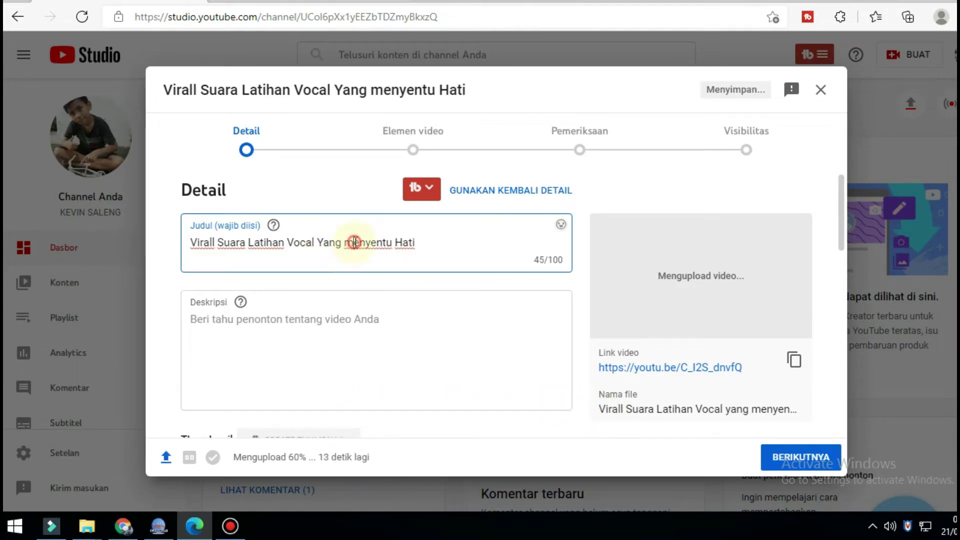
{"action": "key", "text": "BackSpace"}
{"action": "type", "text": "M"}
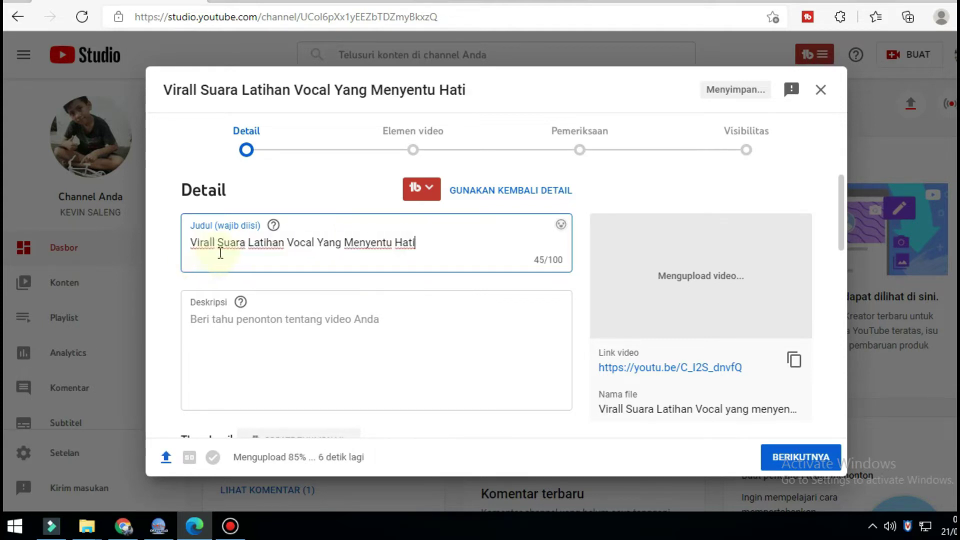
- Copy the full video title into the video's description
{"action": "triple_click", "coordinate": [190, 257]}
{"action": "right_click", "coordinate": [229, 245]}
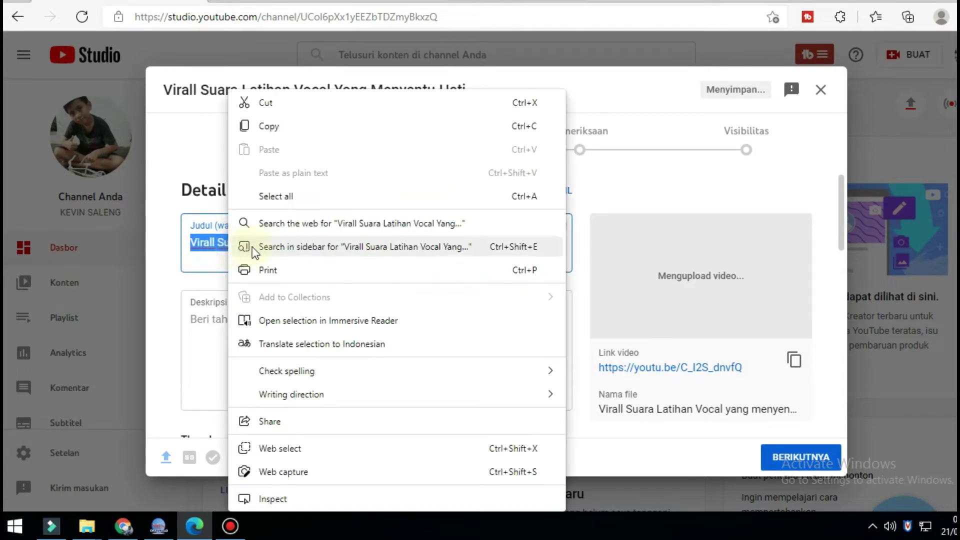
{"action": "left_click", "coordinate": [273, 129]}
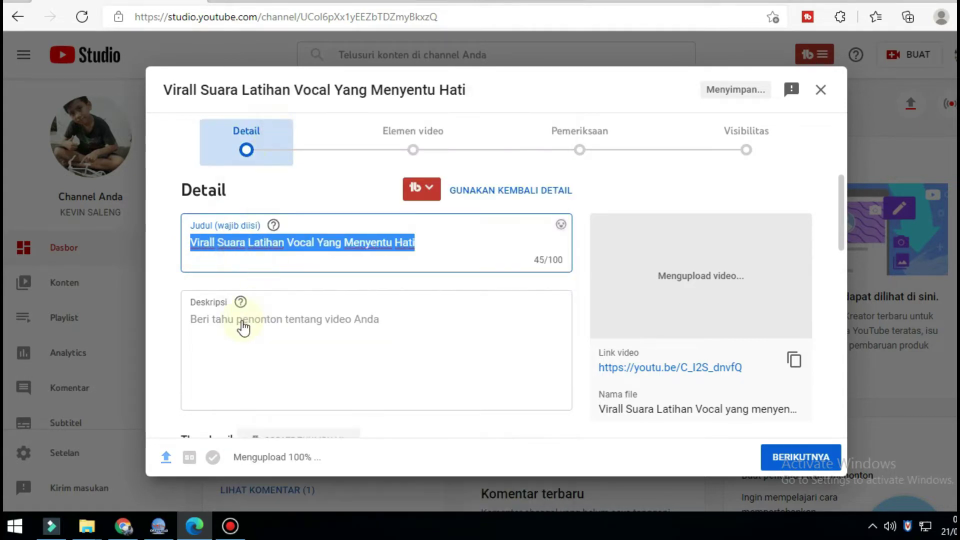
{"action": "right_click", "coordinate": [272, 324]}
{"action": "left_click", "coordinate": [309, 271]}
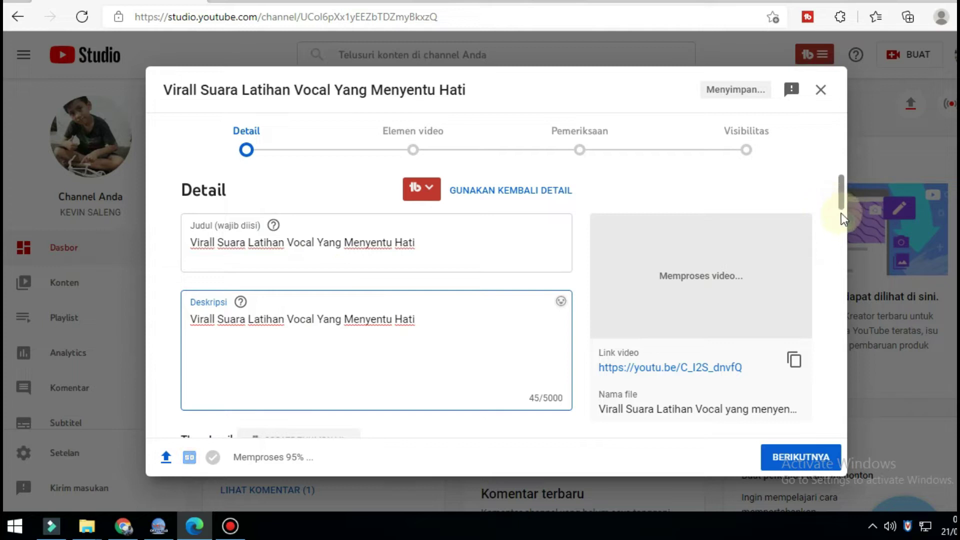
- Set the audience option to "Tidak, video ini tidak Dibuat untuk Anak-Anak"
{"action": "scroll", "coordinate": [842, 213], "scroll_direction": "down", "scroll_amount": 3}
{"action": "scroll", "coordinate": [845, 214], "scroll_direction": "down", "scroll_amount": 1}
{"action": "left_click_drag", "start_coordinate": [846, 214], "coordinate": [849, 261]}
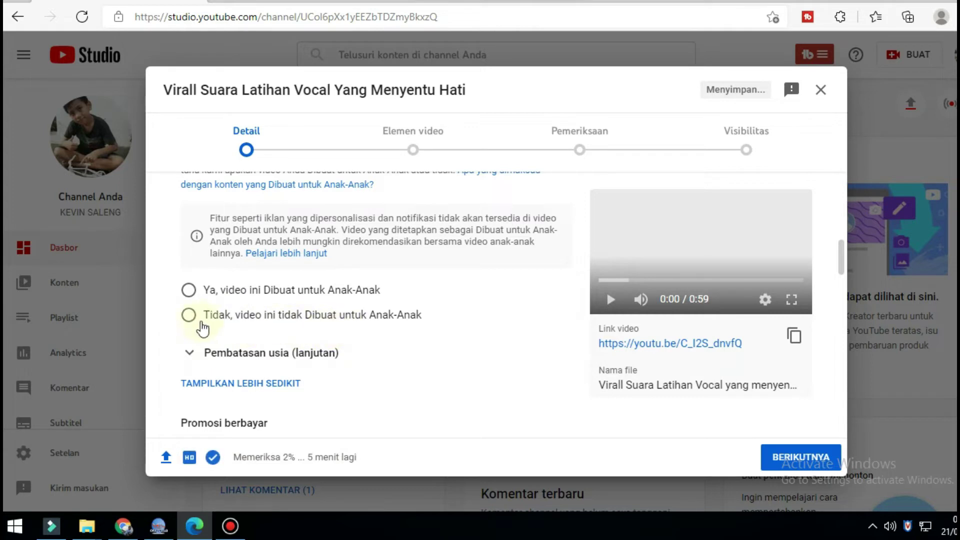
{"action": "left_click", "coordinate": [196, 317]}
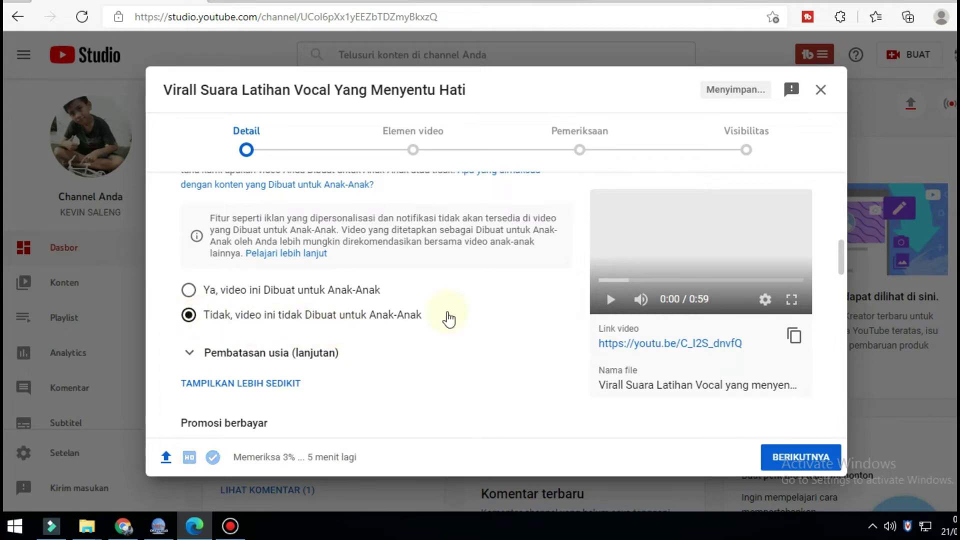
{"action": "scroll", "coordinate": [840, 266], "scroll_direction": "down", "scroll_amount": 2}
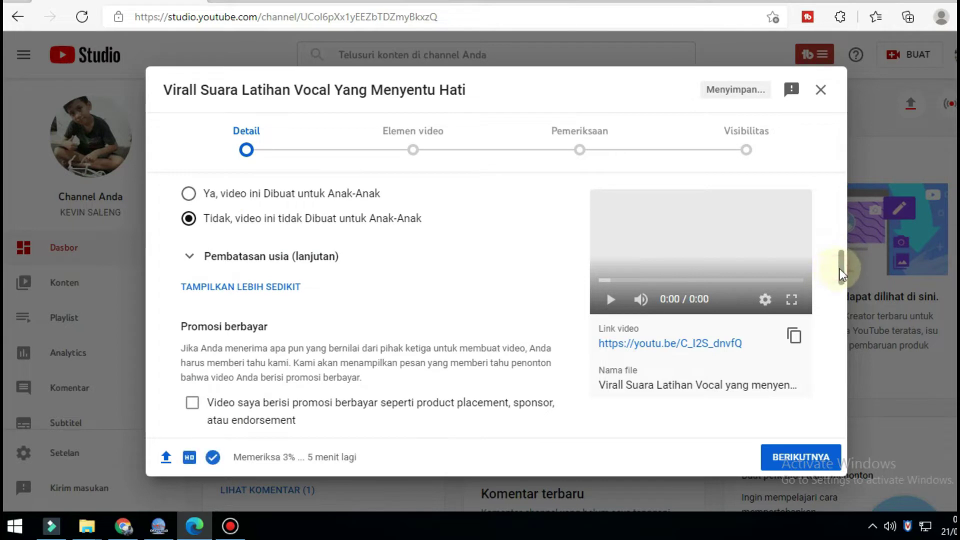
{"action": "scroll", "coordinate": [839, 268], "scroll_direction": "down", "scroll_amount": 5}
{"action": "scroll", "coordinate": [847, 296], "scroll_direction": "down", "scroll_amount": 2}
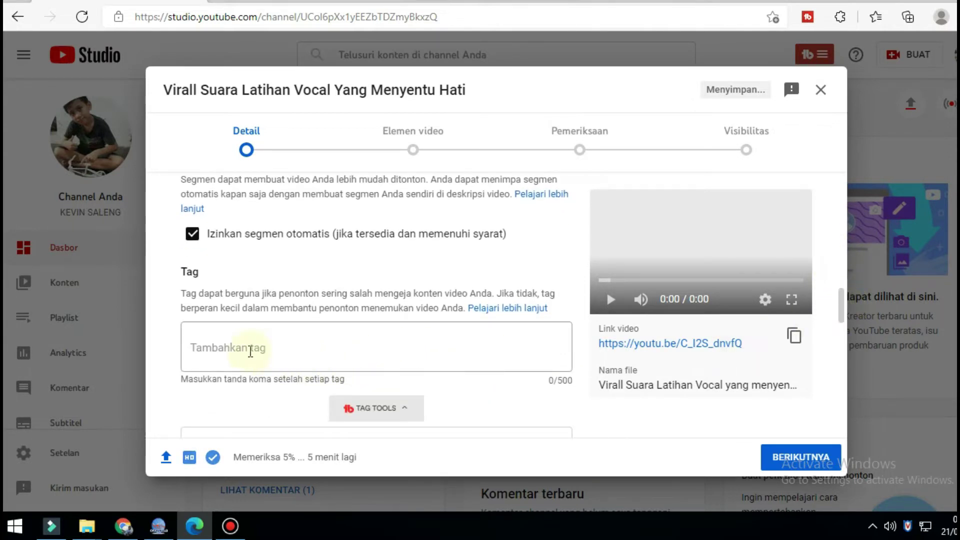
{"action": "right_click", "coordinate": [249, 350]}
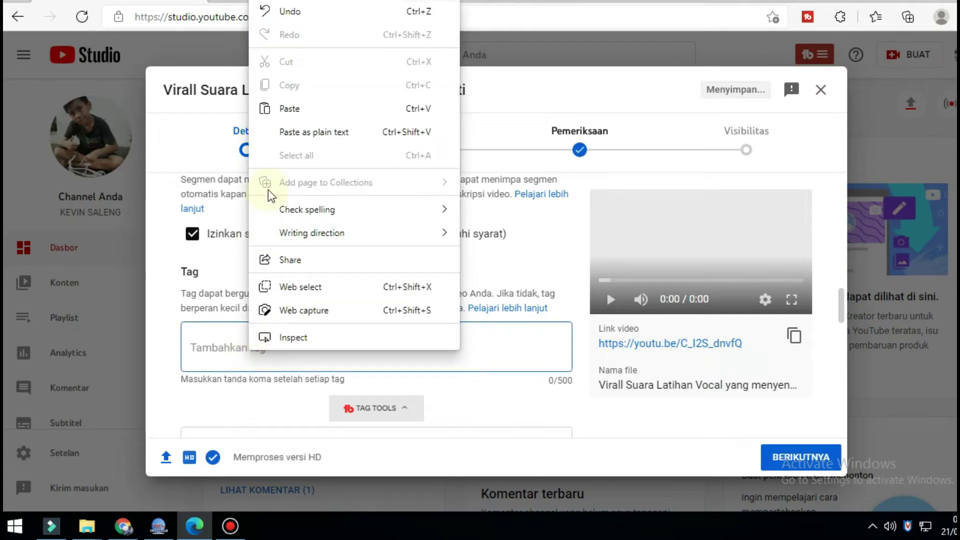
{"action": "left_click", "coordinate": [429, 359]}
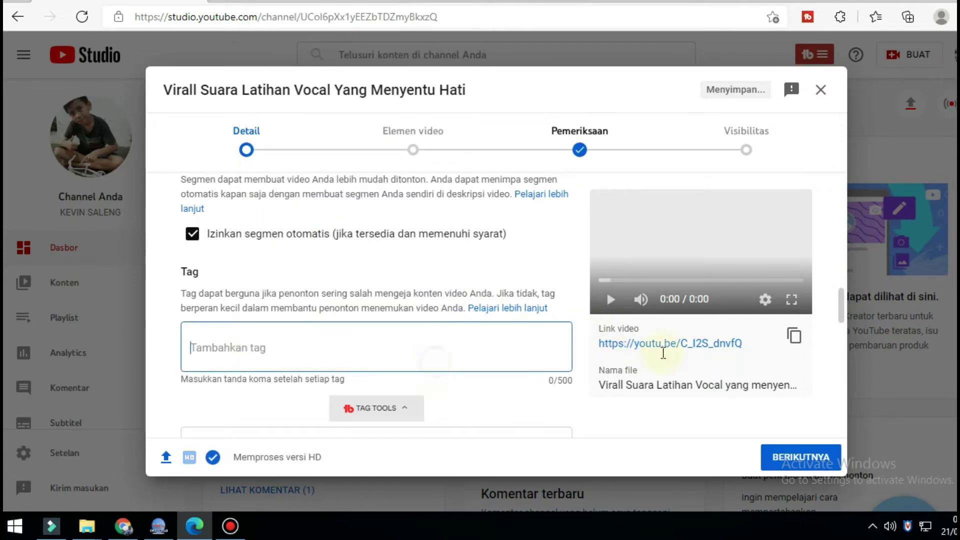
{"action": "left_click_drag", "start_coordinate": [845, 309], "coordinate": [845, 197]}
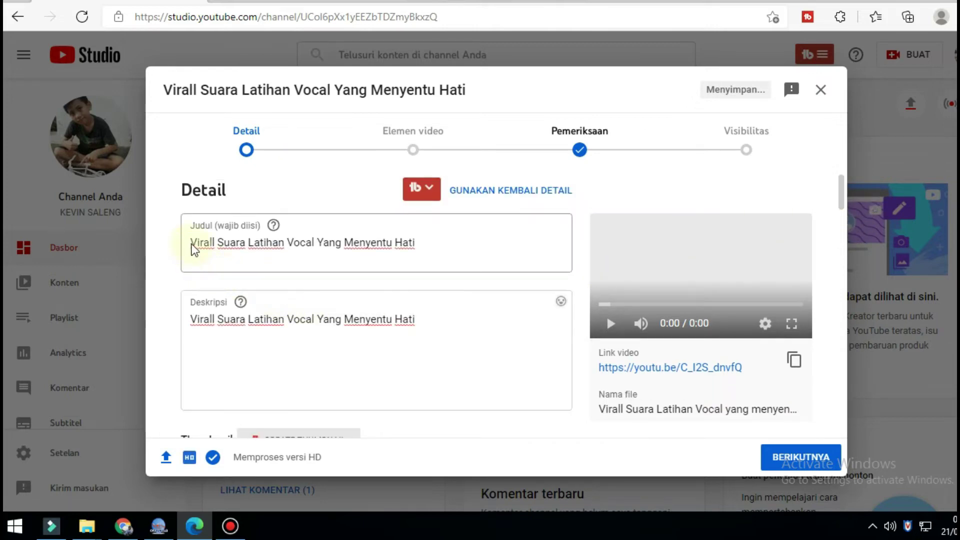
- Copy the full video title "Virall Suara Latihan Vocal Yang Menyentu Hati" and add it as the video's first tag
{"action": "left_click_drag", "start_coordinate": [194, 242], "coordinate": [415, 243]}
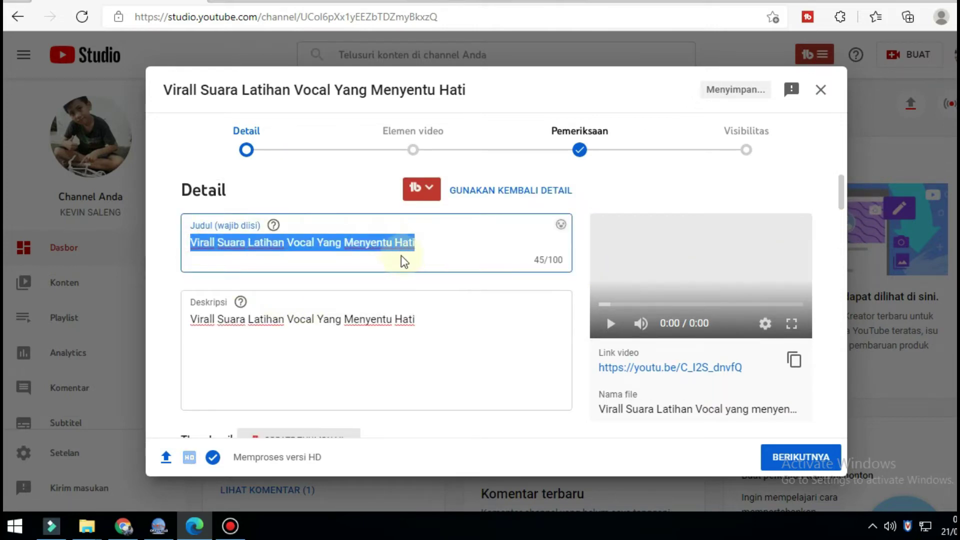
{"action": "right_click", "coordinate": [383, 245]}
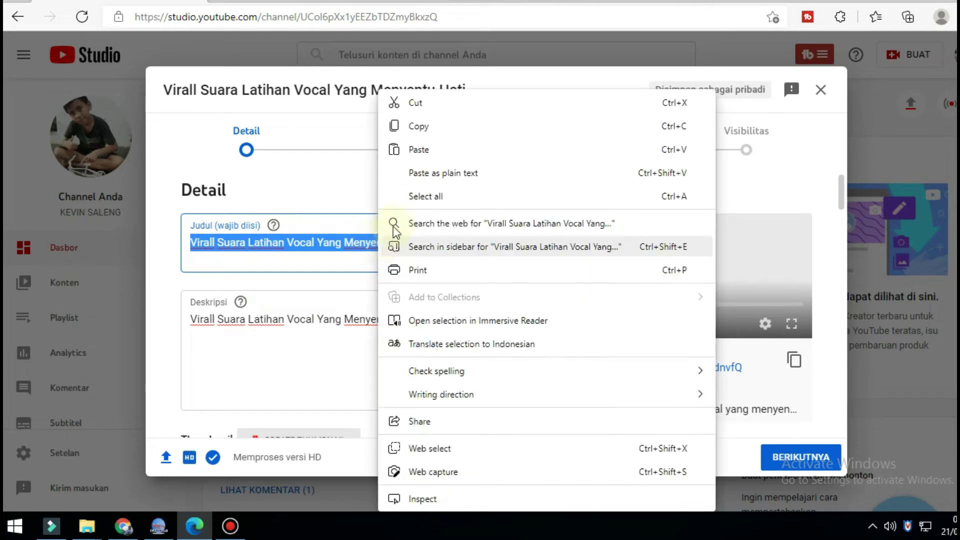
{"action": "left_click", "coordinate": [418, 131]}
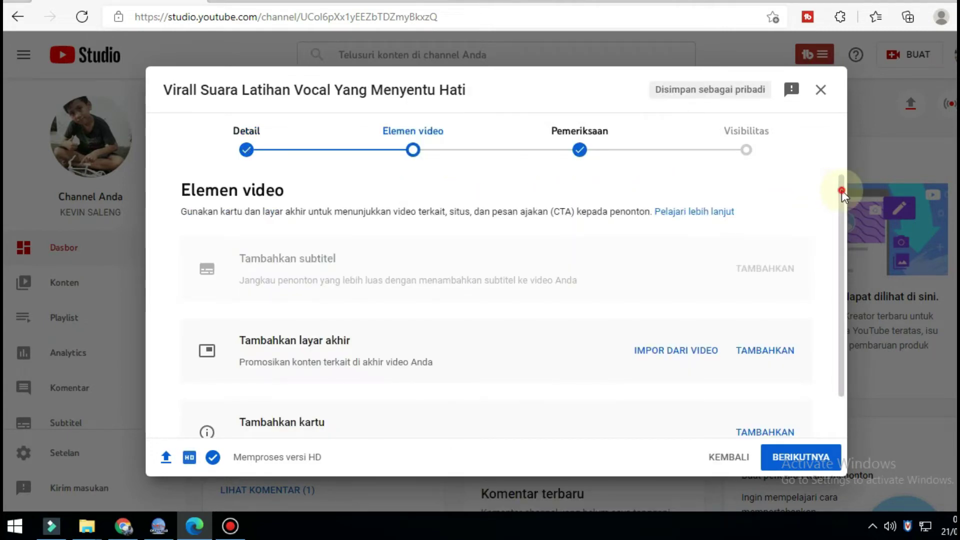
{"action": "scroll", "coordinate": [381, 315], "scroll_direction": "down", "scroll_amount": 2}
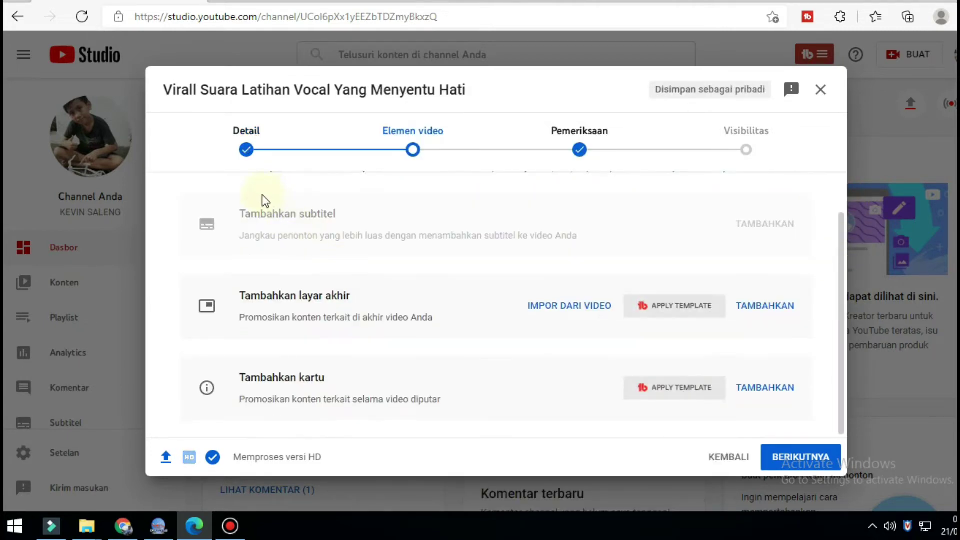
{"action": "scroll", "coordinate": [358, 363], "scroll_direction": "up", "scroll_amount": 2}
{"action": "left_click", "coordinate": [247, 151]}
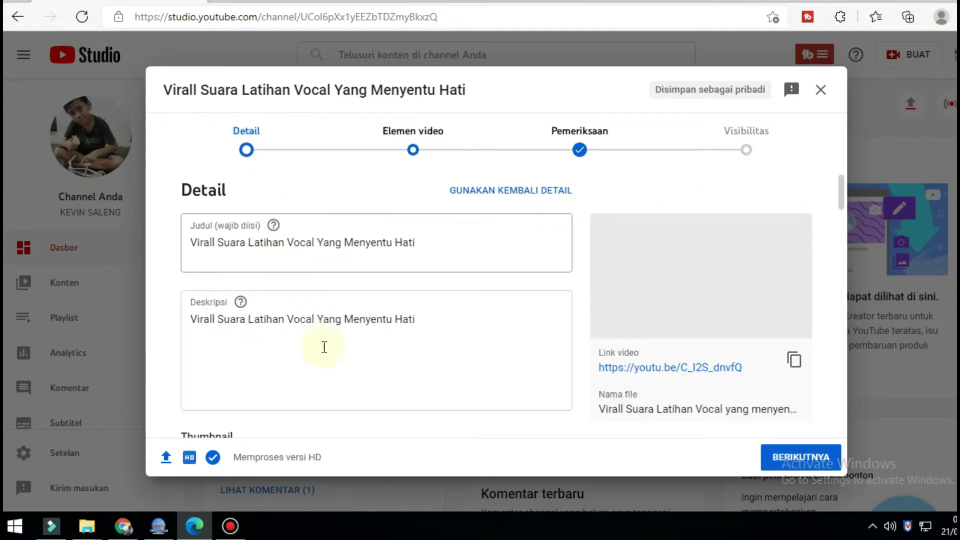
{"action": "scroll", "coordinate": [783, 299], "scroll_direction": "down", "scroll_amount": 4}
{"action": "scroll", "coordinate": [840, 220], "scroll_direction": "down", "scroll_amount": 10}
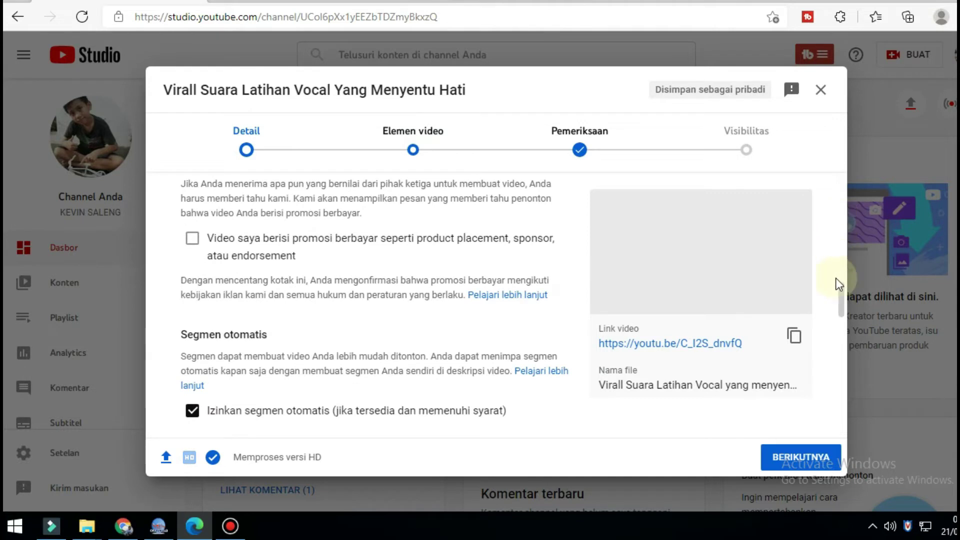
{"action": "scroll", "coordinate": [844, 311], "scroll_direction": "down", "scroll_amount": 3}
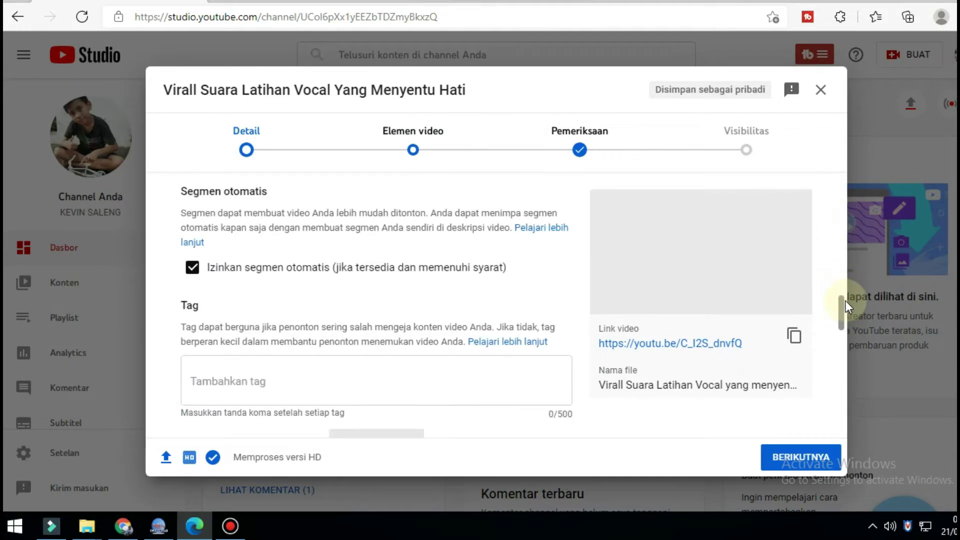
{"action": "scroll", "coordinate": [843, 307], "scroll_direction": "down", "scroll_amount": 2}
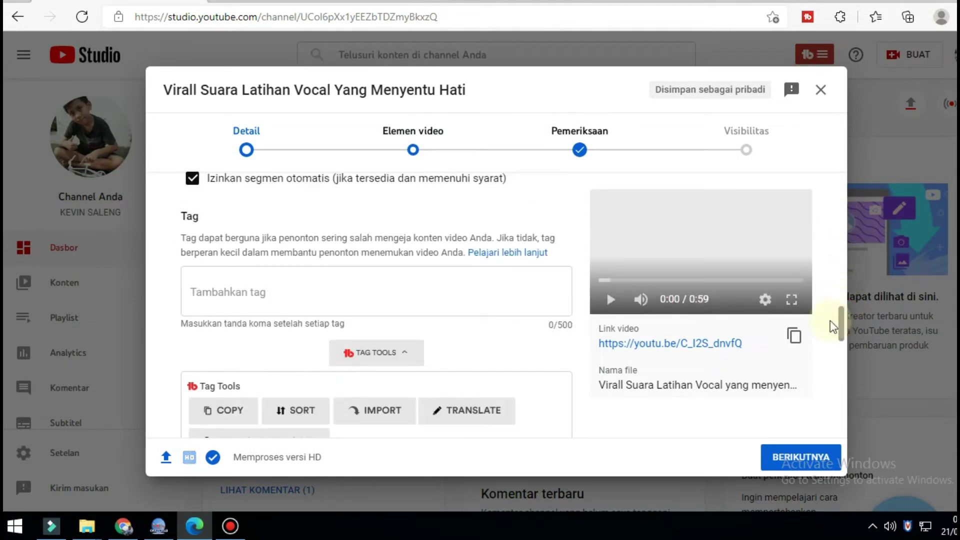
{"action": "right_click", "coordinate": [268, 303]}
{"action": "left_click", "coordinate": [313, 275]}
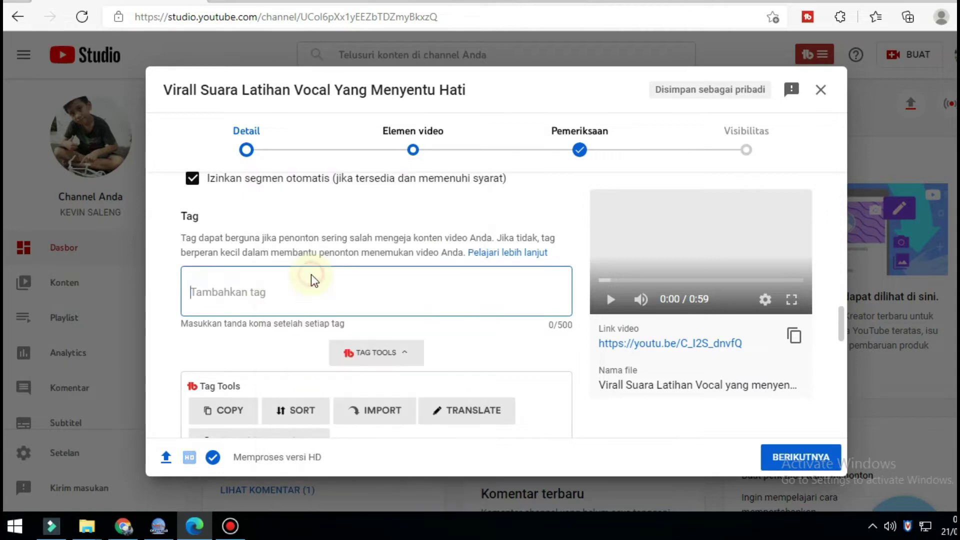
- Copy "Virall Suara Latihan Vocal" from the video title and add it as a second tag
{"action": "scroll", "coordinate": [324, 295], "scroll_direction": "up", "scroll_amount": 5}
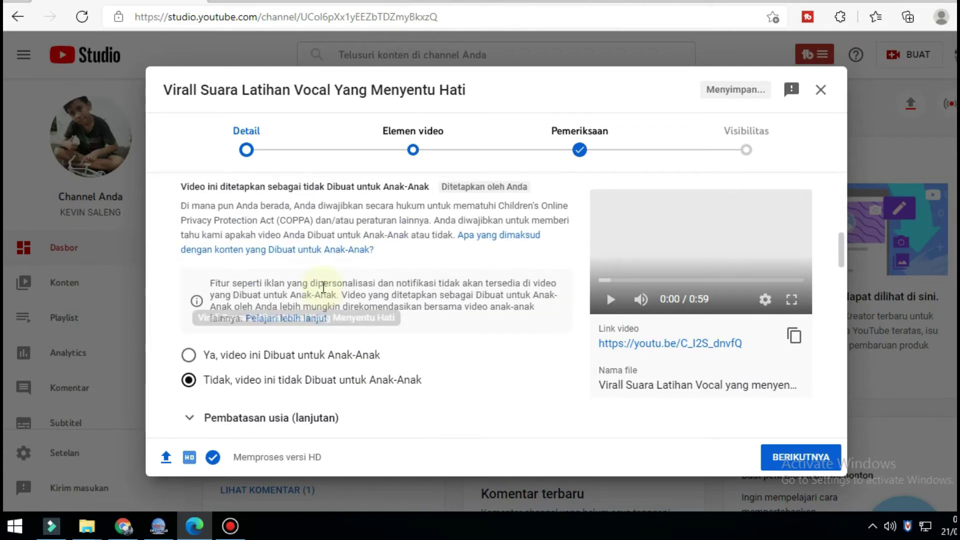
{"action": "scroll", "coordinate": [324, 293], "scroll_direction": "up", "scroll_amount": 5}
{"action": "scroll", "coordinate": [331, 297], "scroll_direction": "up", "scroll_amount": 5}
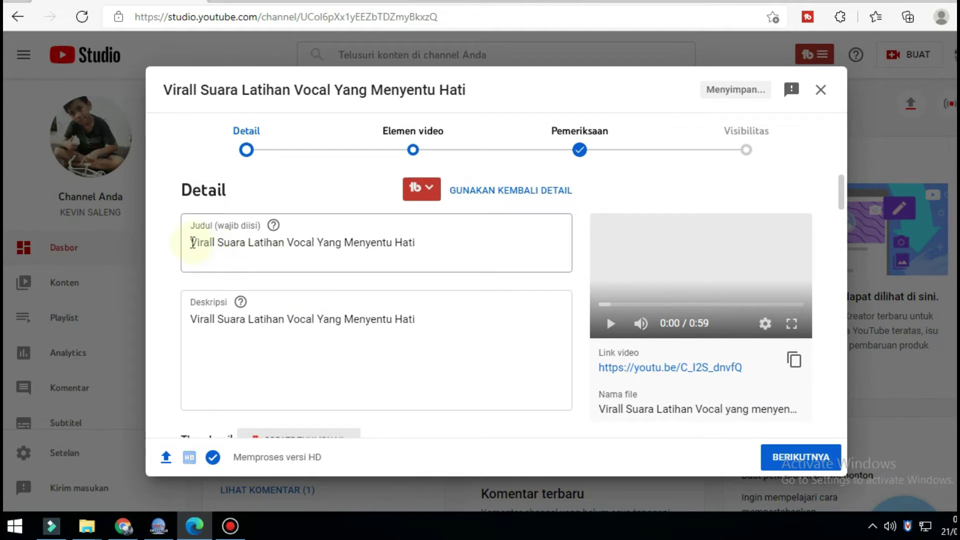
{"action": "left_click_drag", "start_coordinate": [193, 243], "coordinate": [319, 247]}
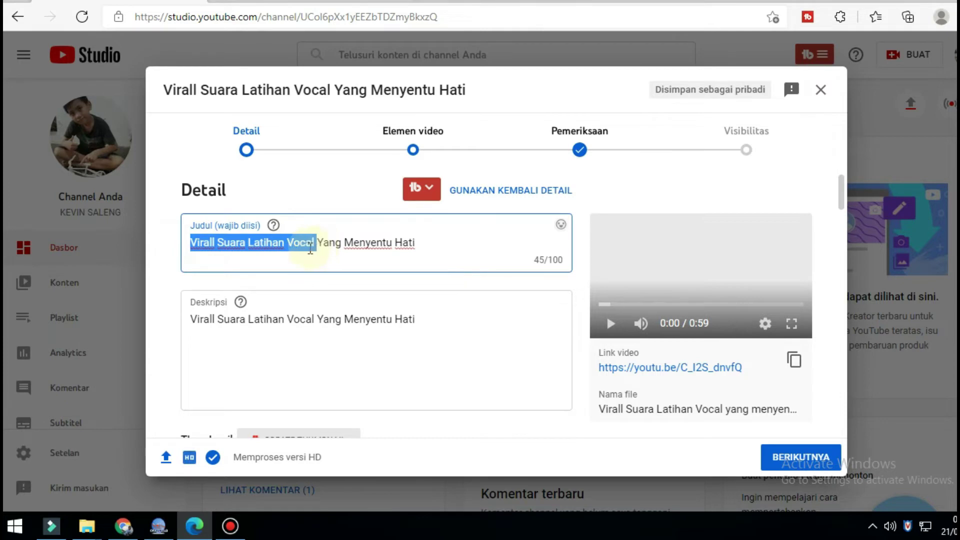
{"action": "right_click", "coordinate": [303, 241]}
{"action": "left_click", "coordinate": [340, 127]}
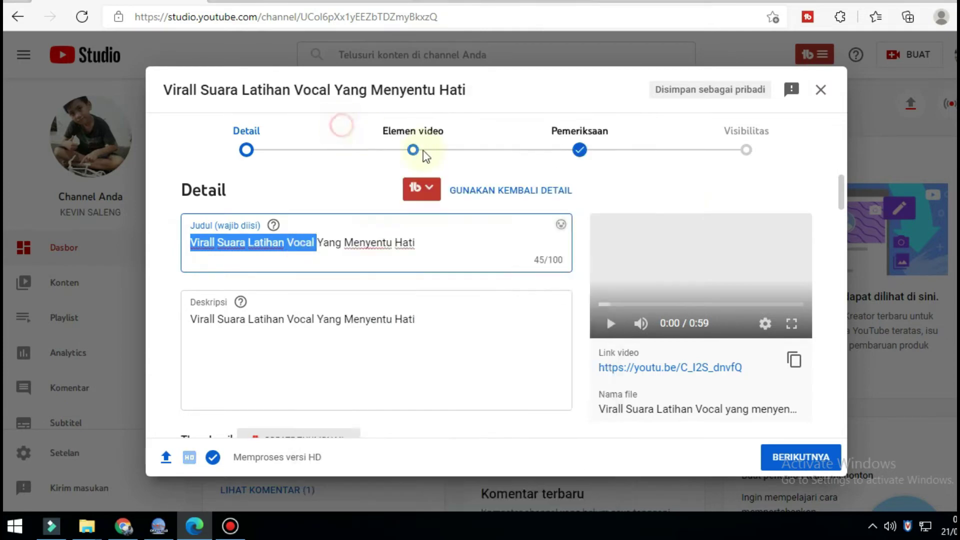
{"action": "left_click", "coordinate": [788, 209]}
{"action": "left_click_drag", "start_coordinate": [842, 212], "coordinate": [851, 311]}
{"action": "left_click", "coordinate": [457, 315]}
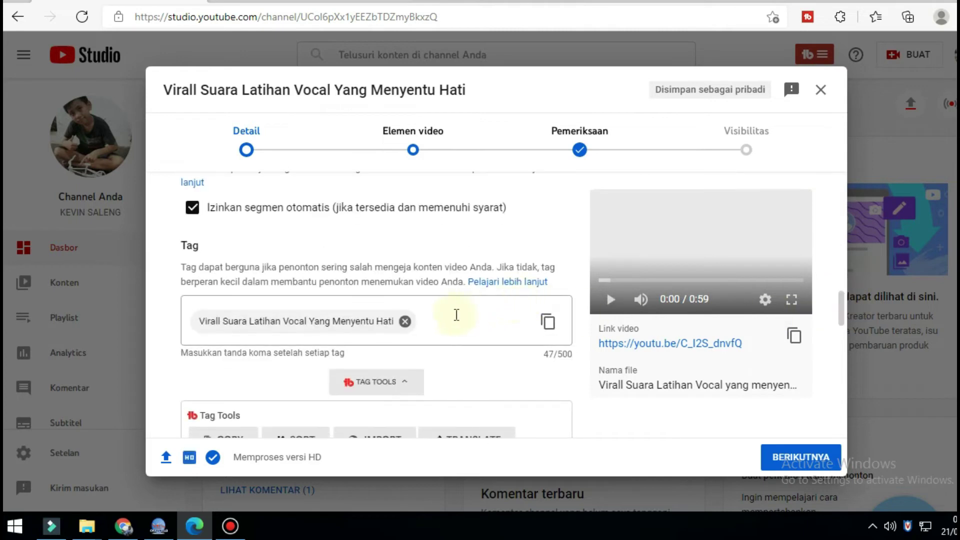
{"action": "right_click", "coordinate": [450, 319]}
{"action": "left_click", "coordinate": [485, 270]}
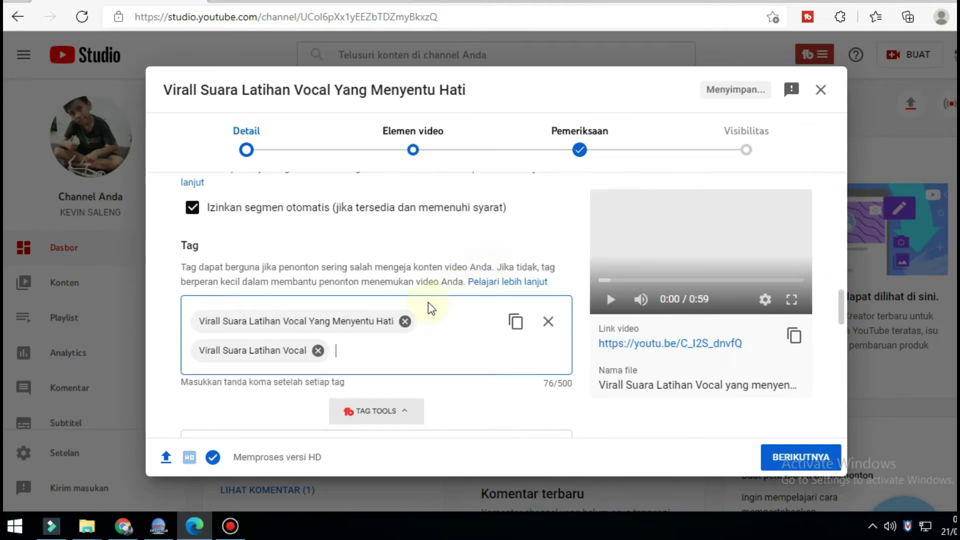
- Copy "Virall Suara Latihan Vocal Yang Menyentu" from the video title and add it as a third tag
{"action": "scroll", "coordinate": [428, 305], "scroll_direction": "up", "scroll_amount": 10}
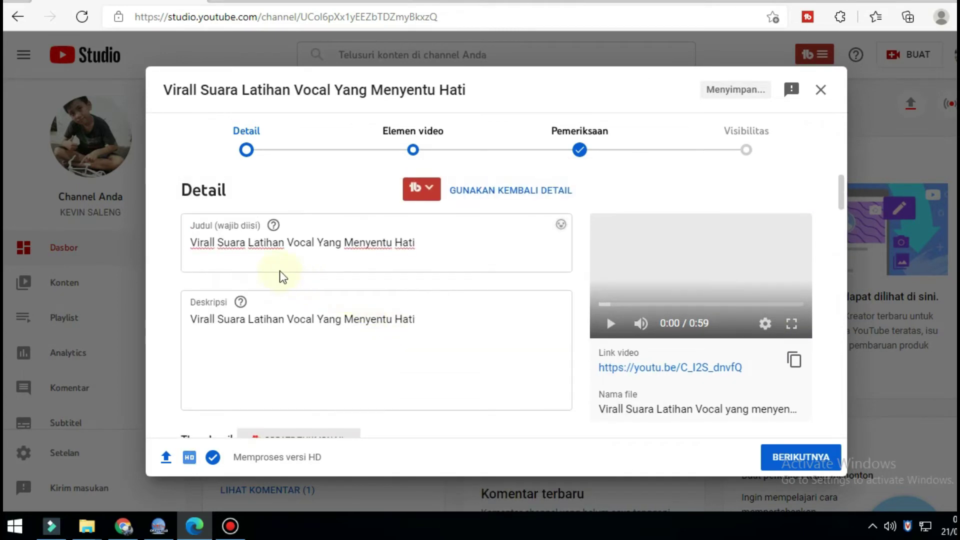
{"action": "left_click_drag", "start_coordinate": [192, 242], "coordinate": [389, 250]}
{"action": "right_click", "coordinate": [368, 245]}
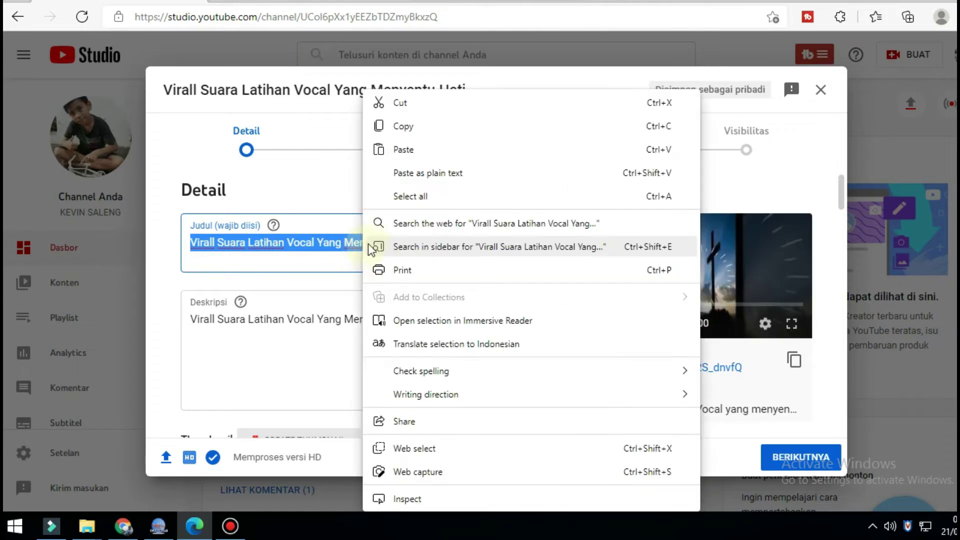
{"action": "left_click", "coordinate": [404, 131]}
{"action": "left_click", "coordinate": [411, 137]}
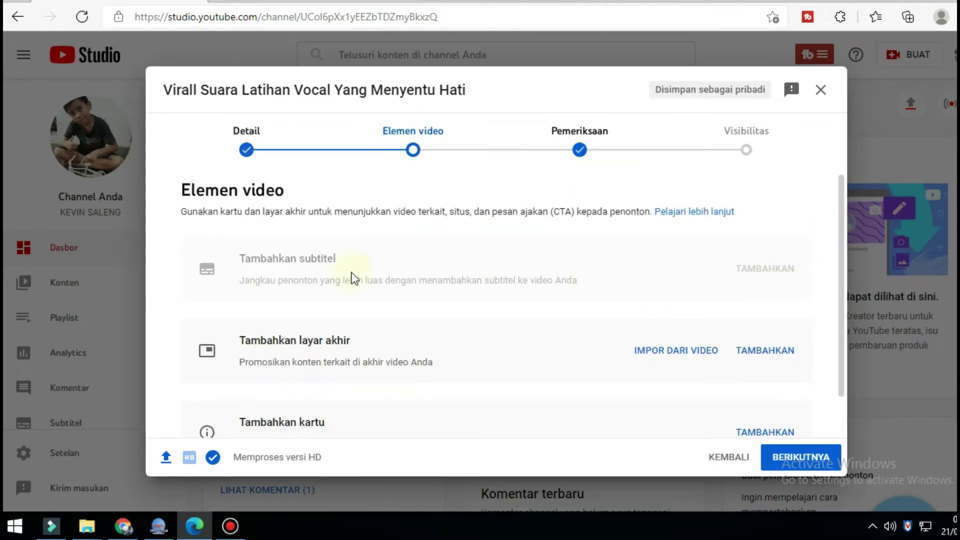
{"action": "left_click", "coordinate": [250, 150]}
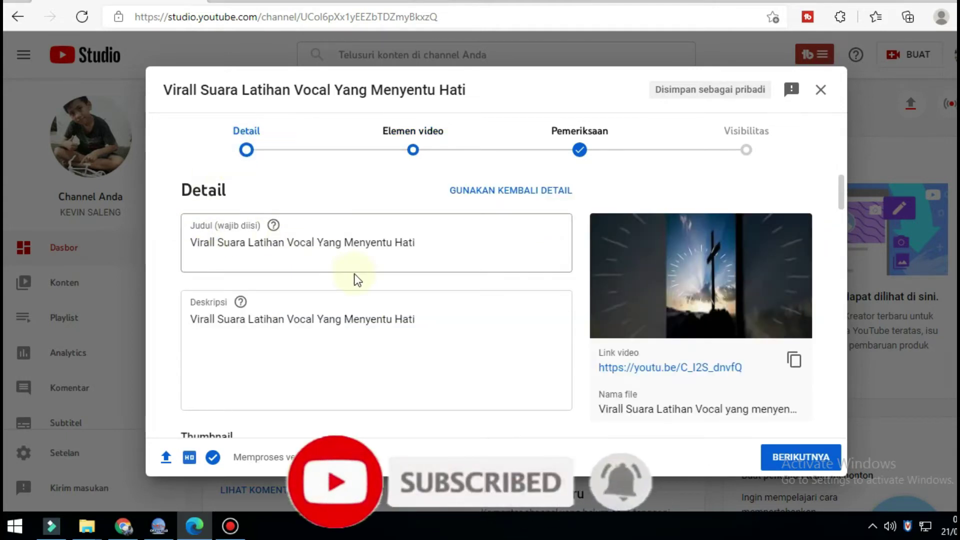
{"action": "scroll", "coordinate": [830, 325], "scroll_direction": "down", "scroll_amount": 10}
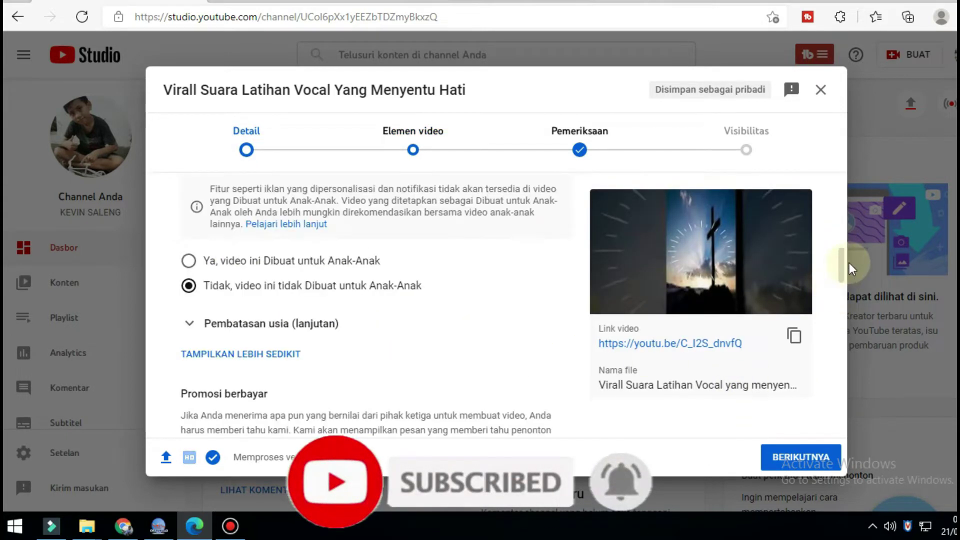
{"action": "left_click_drag", "start_coordinate": [844, 266], "coordinate": [854, 367]}
{"action": "scroll", "coordinate": [851, 344], "scroll_direction": "up", "scroll_amount": 3}
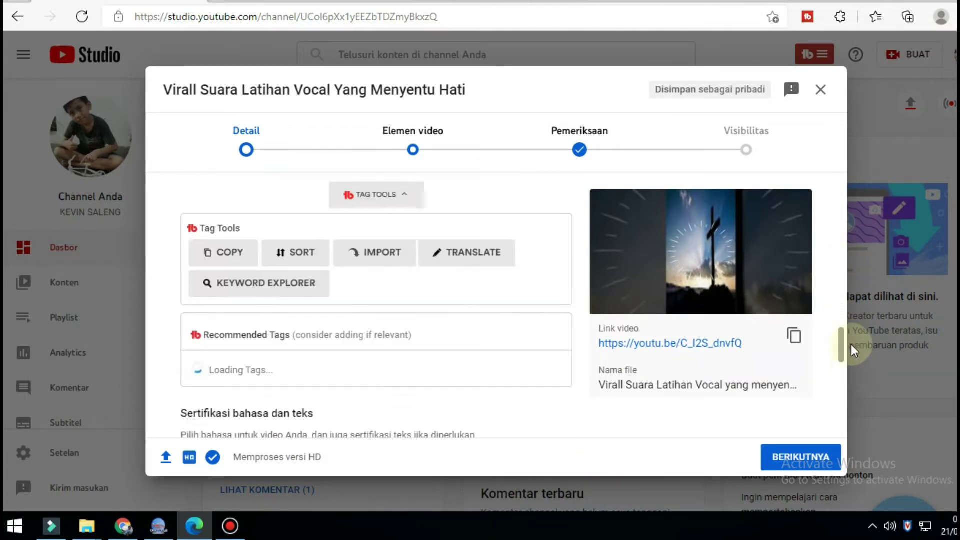
{"action": "scroll", "coordinate": [852, 339], "scroll_direction": "up", "scroll_amount": 4}
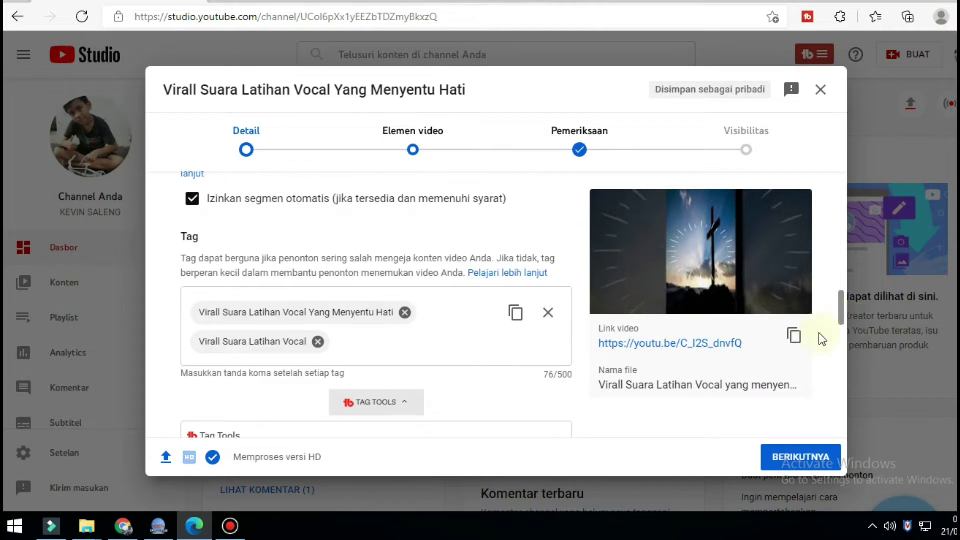
{"action": "right_click", "coordinate": [370, 343]}
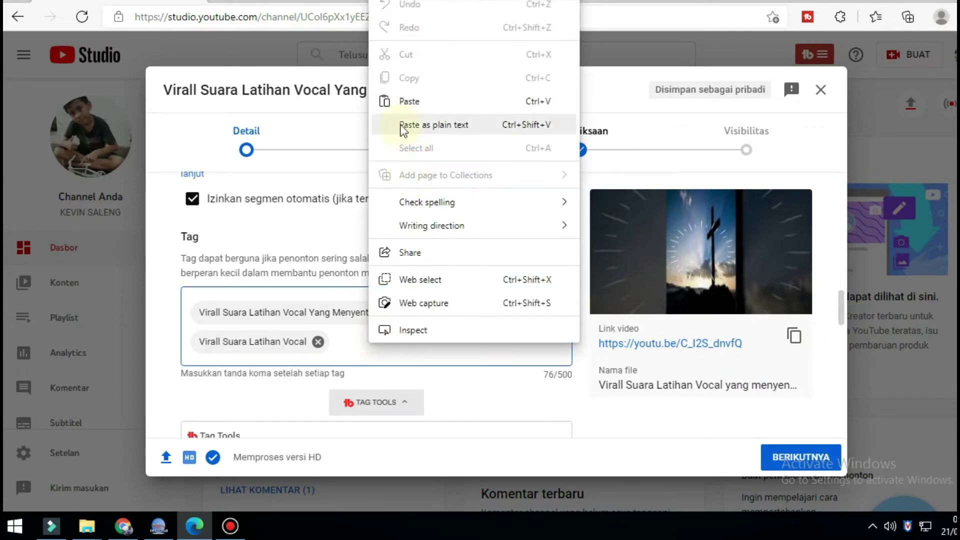
{"action": "left_click", "coordinate": [406, 102]}
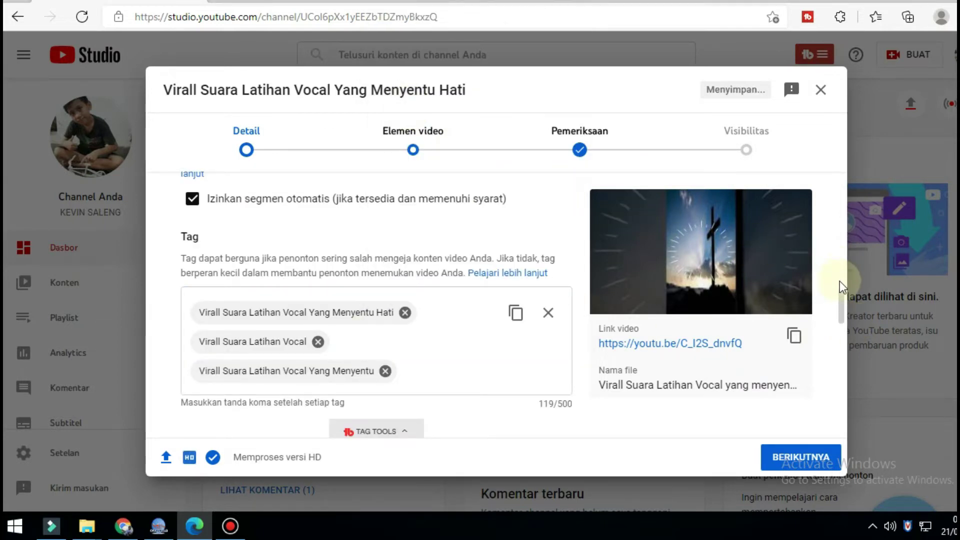
- Add the recommended tags "teknik vokal", "belajar menyanyi" and "sholawat terbaru" to the video
{"action": "left_click_drag", "start_coordinate": [846, 308], "coordinate": [842, 347]}
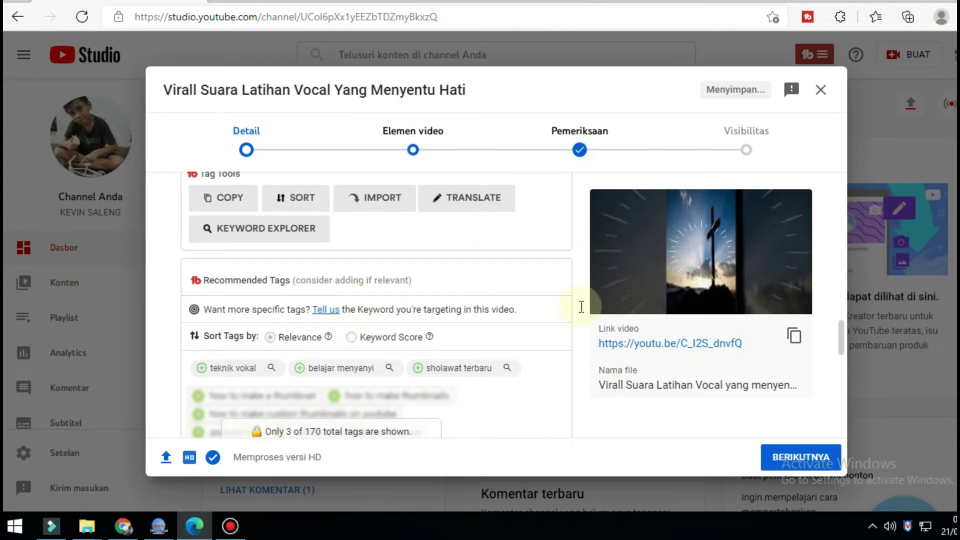
{"action": "left_click", "coordinate": [201, 371]}
{"action": "scroll", "coordinate": [415, 376], "scroll_direction": "up", "scroll_amount": 5}
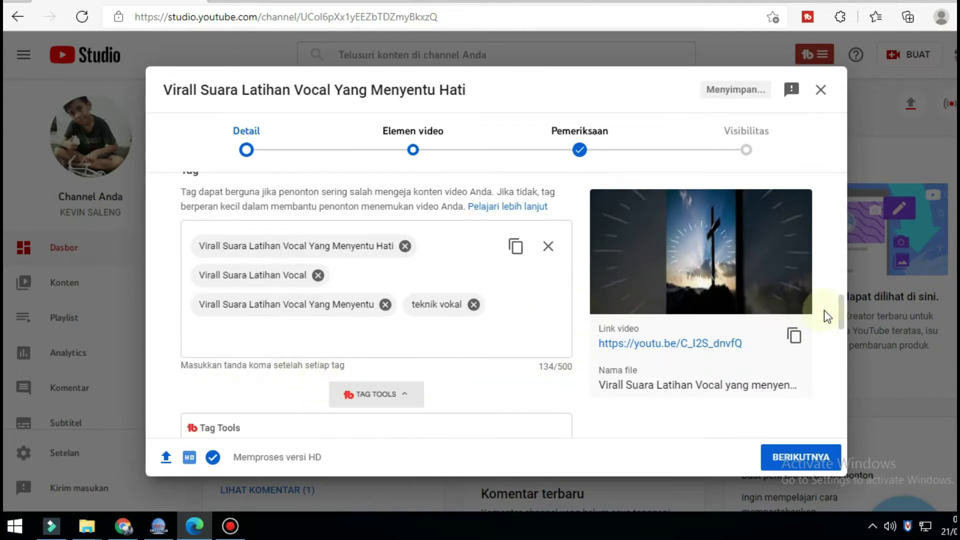
{"action": "left_click_drag", "start_coordinate": [842, 311], "coordinate": [826, 350]}
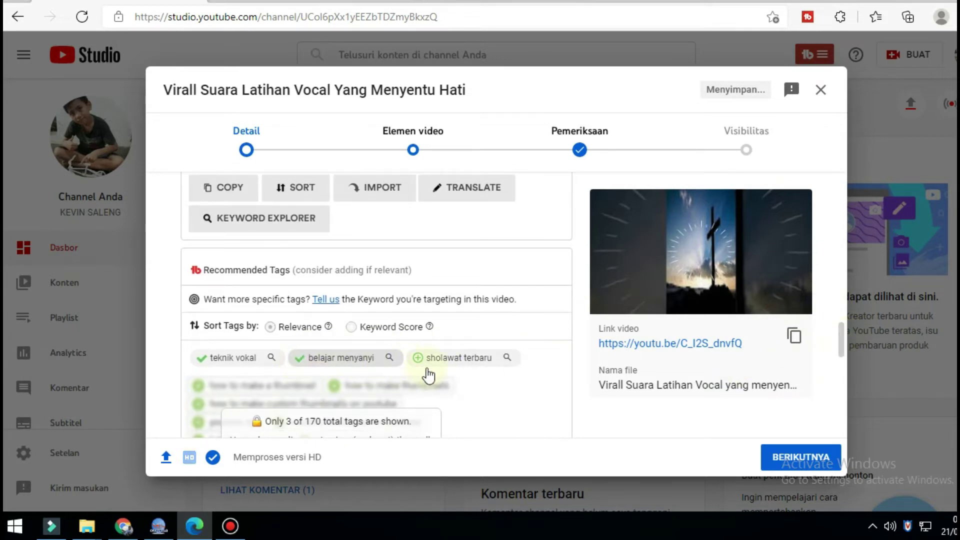
{"action": "scroll", "coordinate": [425, 368], "scroll_direction": "up", "scroll_amount": 5}
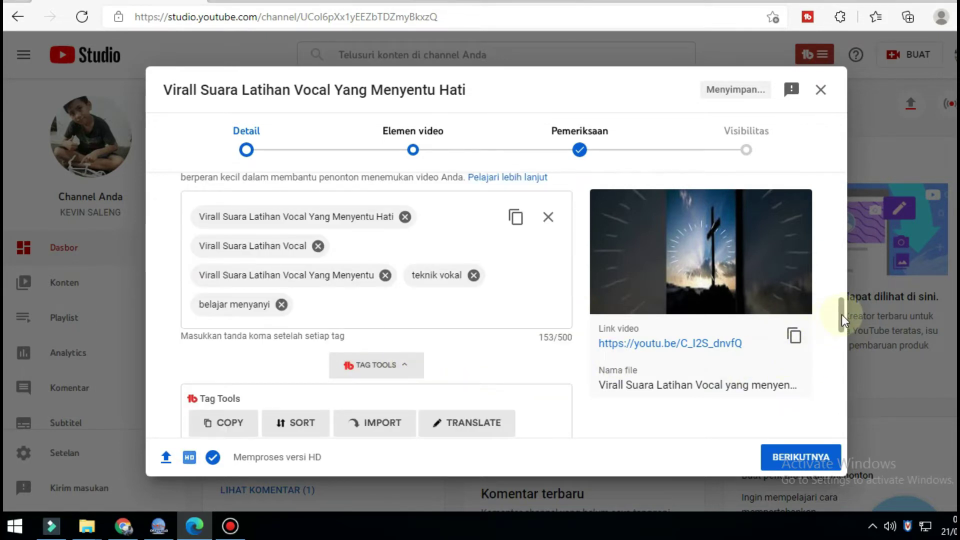
{"action": "left_click_drag", "start_coordinate": [842, 314], "coordinate": [845, 340]}
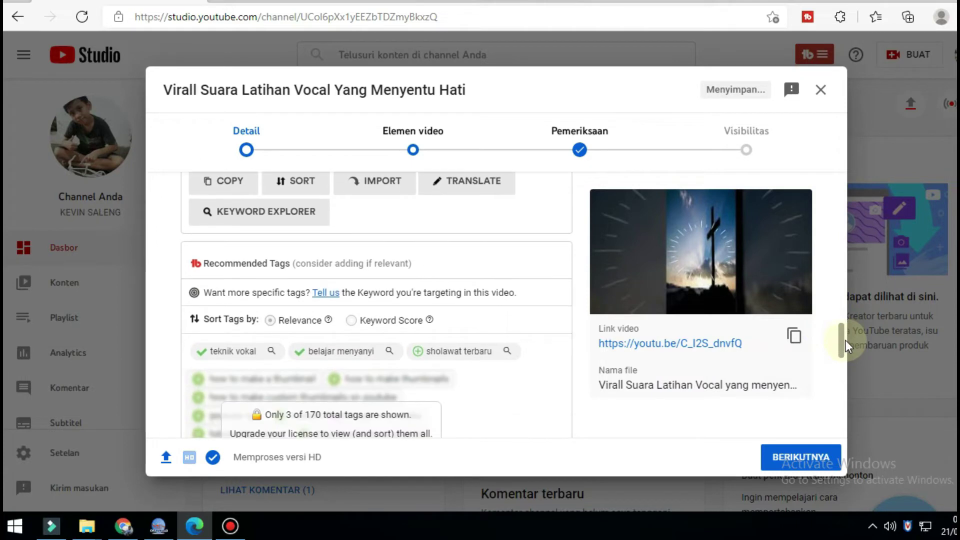
{"action": "left_click", "coordinate": [418, 351]}
- Set the video language to Indonesia in the language and caption certification section
{"action": "scroll", "coordinate": [418, 335], "scroll_direction": "down", "scroll_amount": 15}
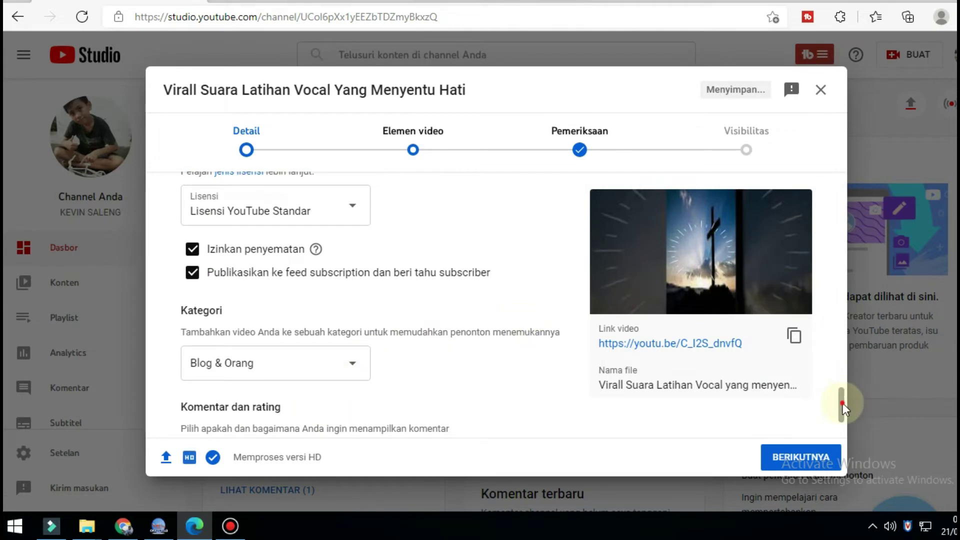
{"action": "left_click_drag", "start_coordinate": [842, 403], "coordinate": [842, 367]}
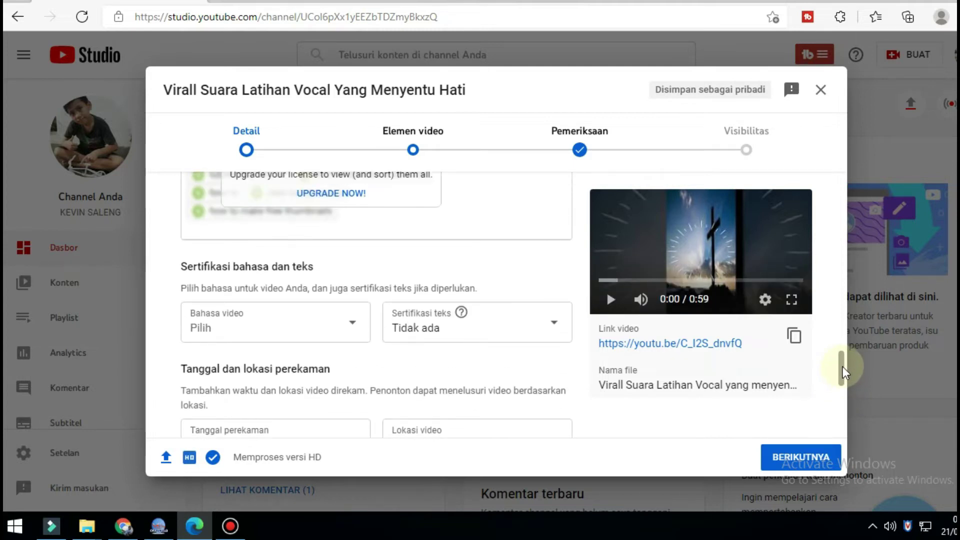
{"action": "left_click", "coordinate": [357, 329]}
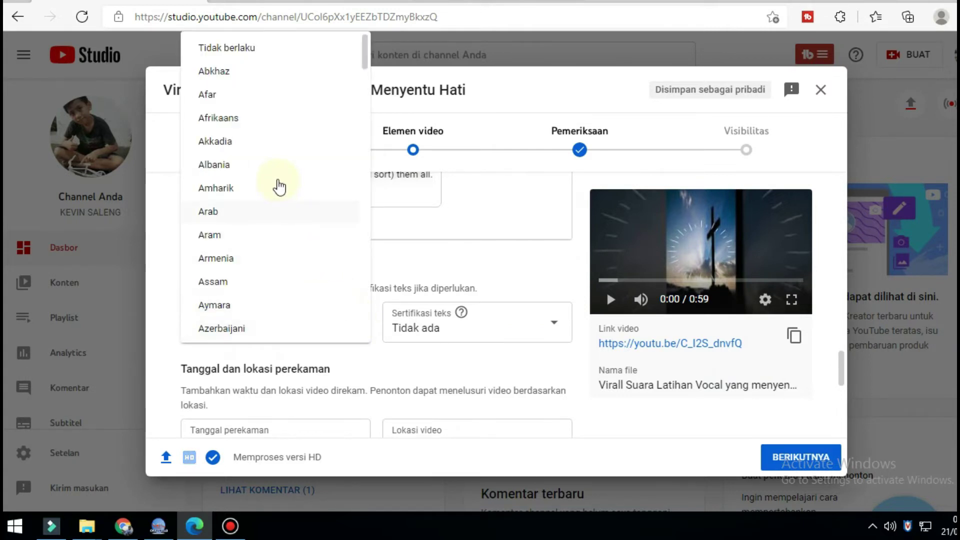
{"action": "scroll", "coordinate": [313, 146], "scroll_direction": "down", "scroll_amount": 5}
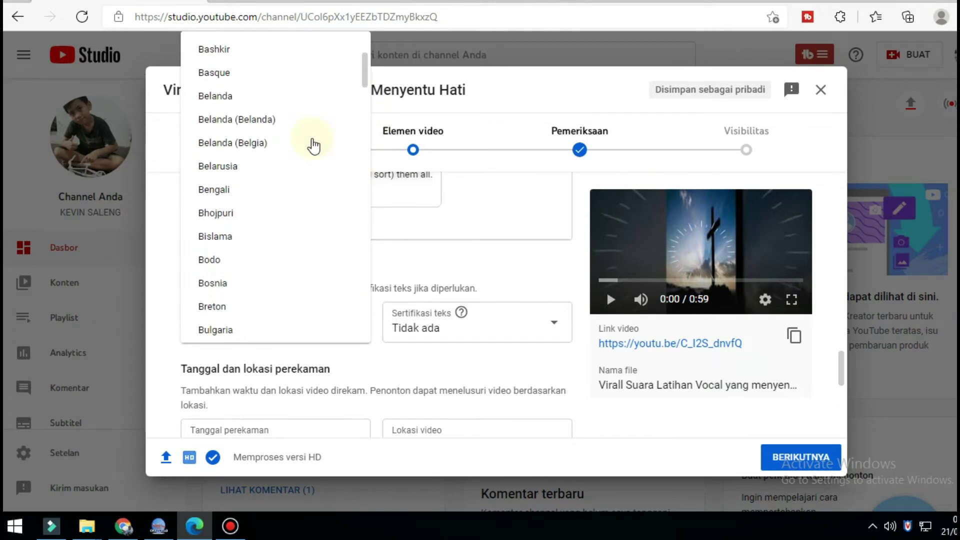
{"action": "scroll", "coordinate": [300, 159], "scroll_direction": "down", "scroll_amount": 5}
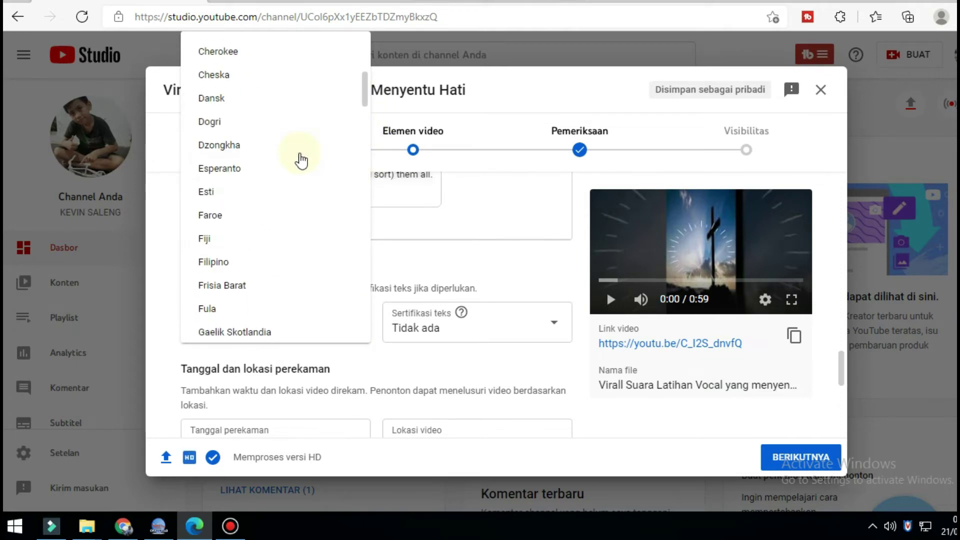
{"action": "scroll", "coordinate": [279, 190], "scroll_direction": "down", "scroll_amount": 3}
{"action": "scroll", "coordinate": [277, 191], "scroll_direction": "down", "scroll_amount": 3}
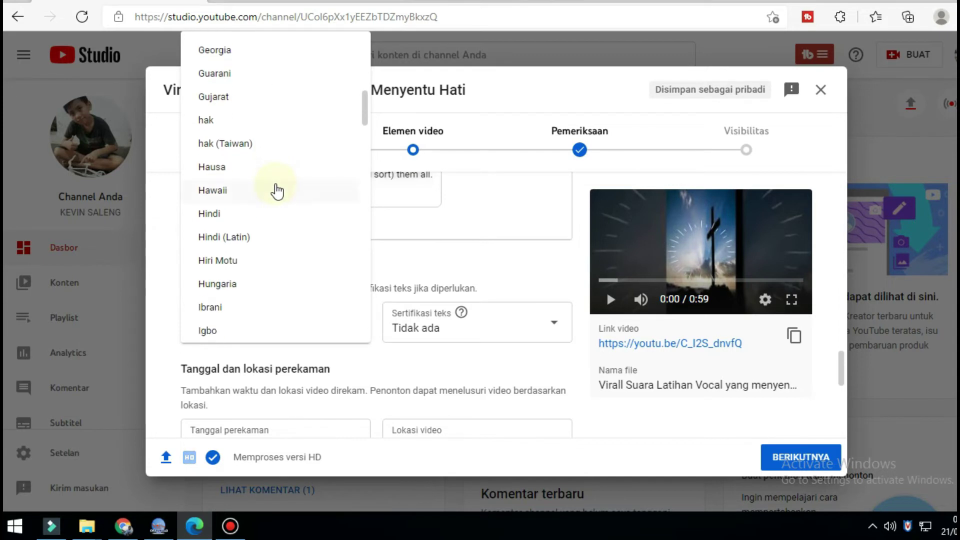
{"action": "scroll", "coordinate": [275, 192], "scroll_direction": "down", "scroll_amount": 3}
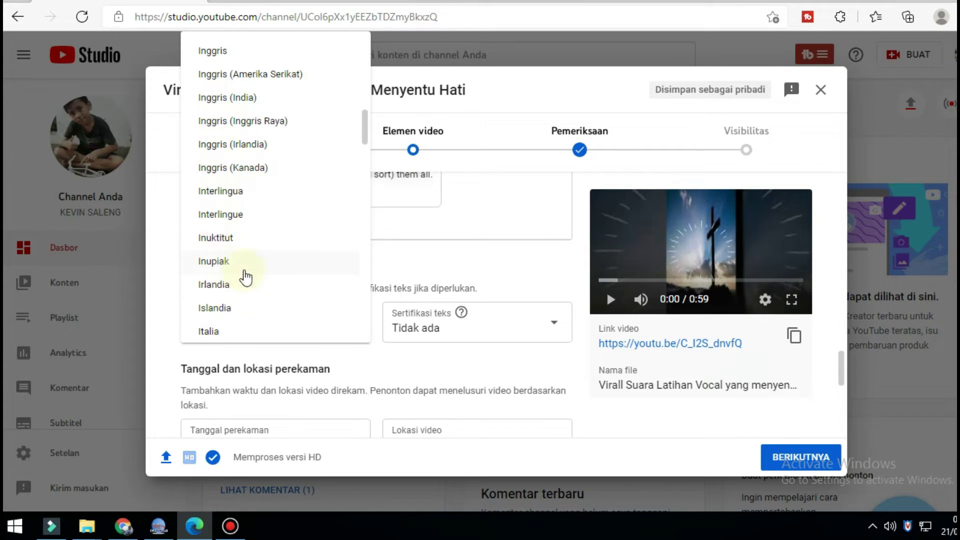
{"action": "scroll", "coordinate": [242, 274], "scroll_direction": "down", "scroll_amount": 3}
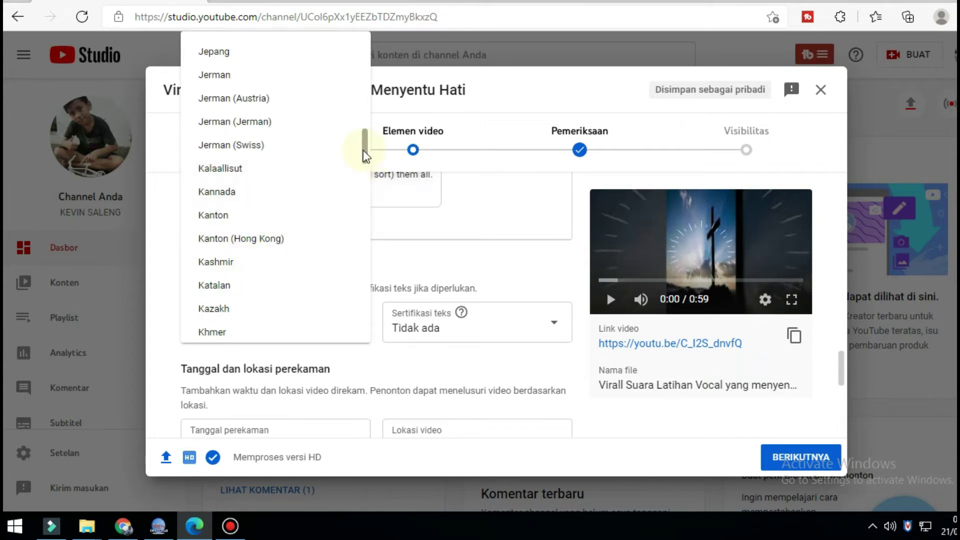
{"action": "left_click_drag", "start_coordinate": [364, 150], "coordinate": [366, 138]}
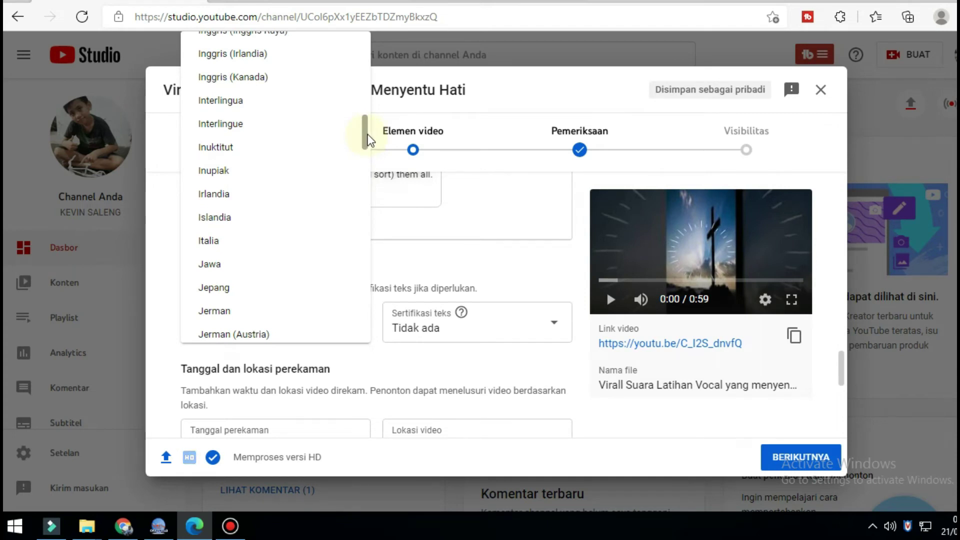
{"action": "left_click_drag", "start_coordinate": [366, 137], "coordinate": [370, 128]}
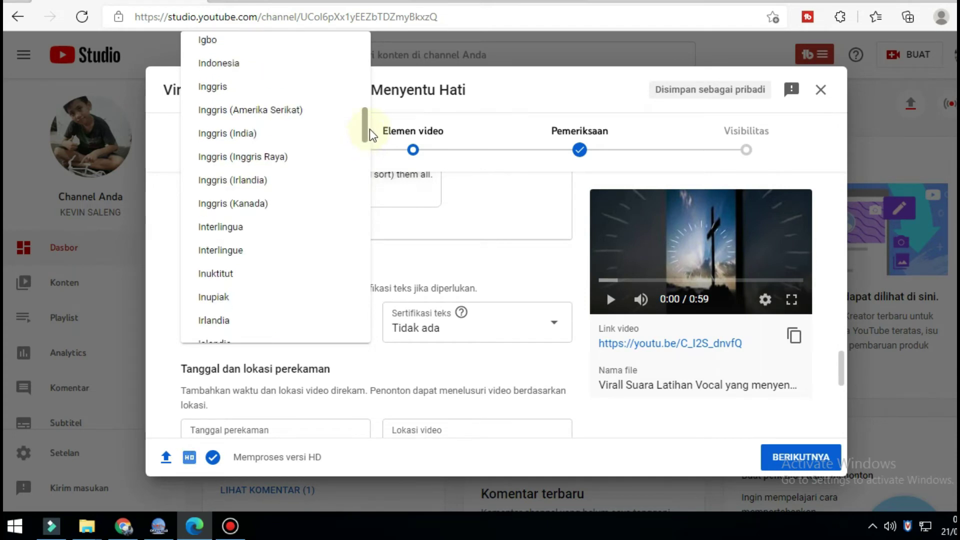
{"action": "left_click", "coordinate": [232, 64]}
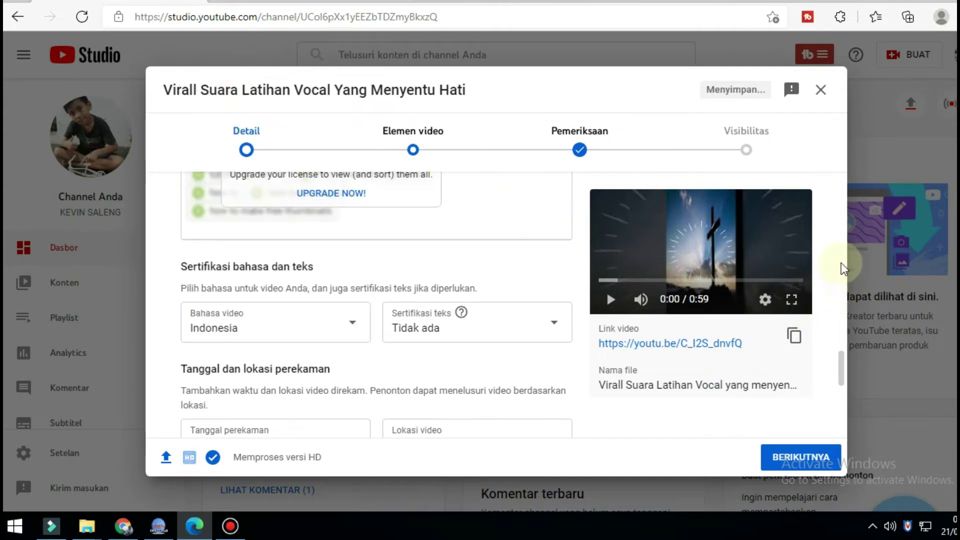
- Set the video's recording date to 21 Feb 2022
{"action": "left_click_drag", "start_coordinate": [842, 367], "coordinate": [842, 378]}
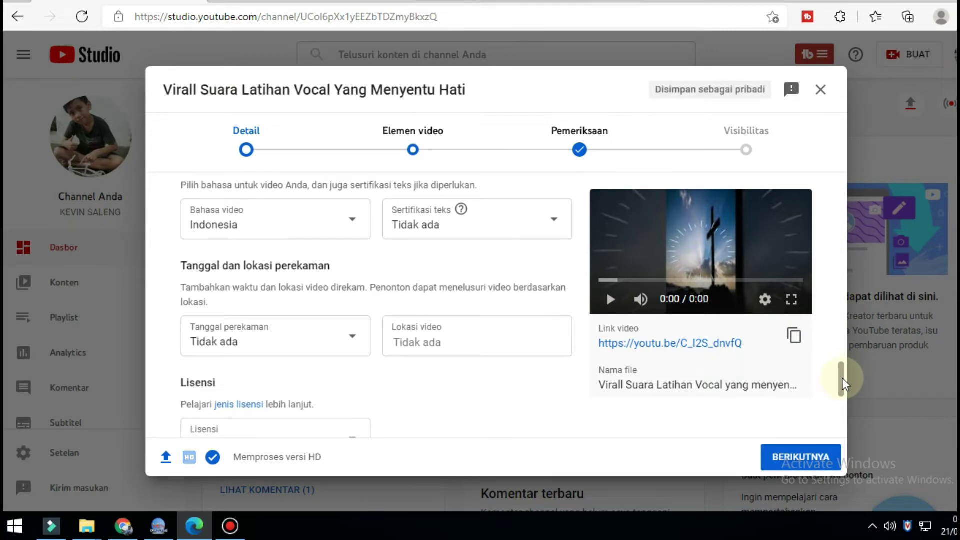
{"action": "left_click", "coordinate": [356, 344]}
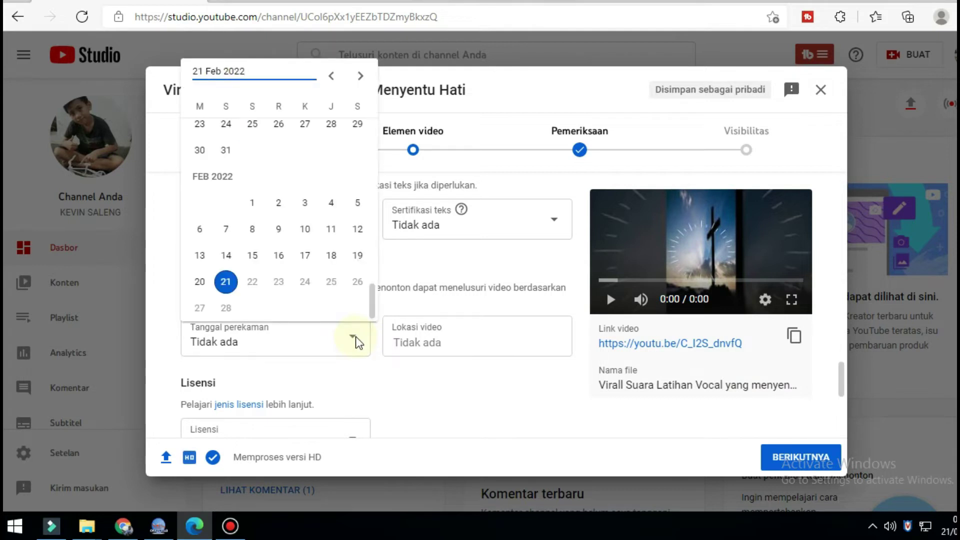
{"action": "left_click", "coordinate": [227, 282]}
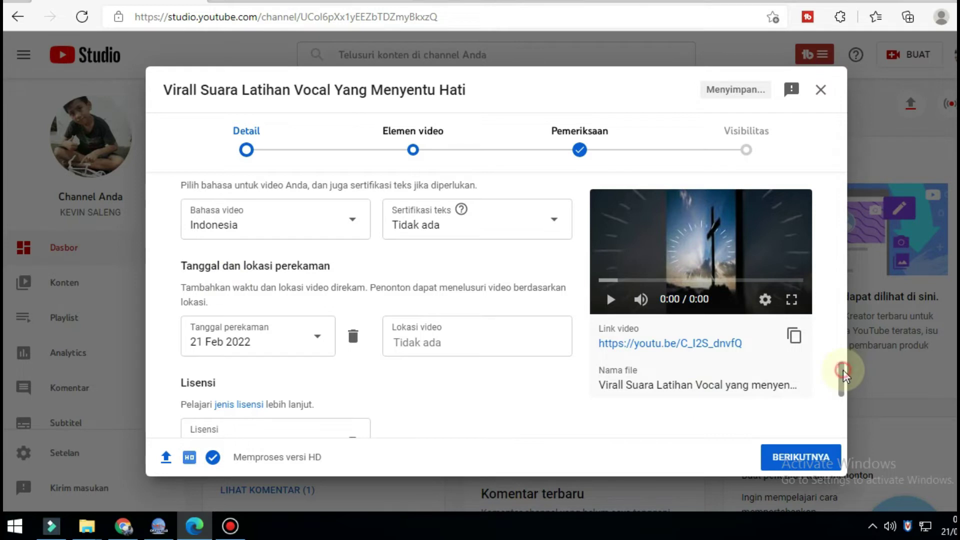
- Choose "Blog & Orang" as the video's category
{"action": "left_click_drag", "start_coordinate": [843, 370], "coordinate": [850, 398]}
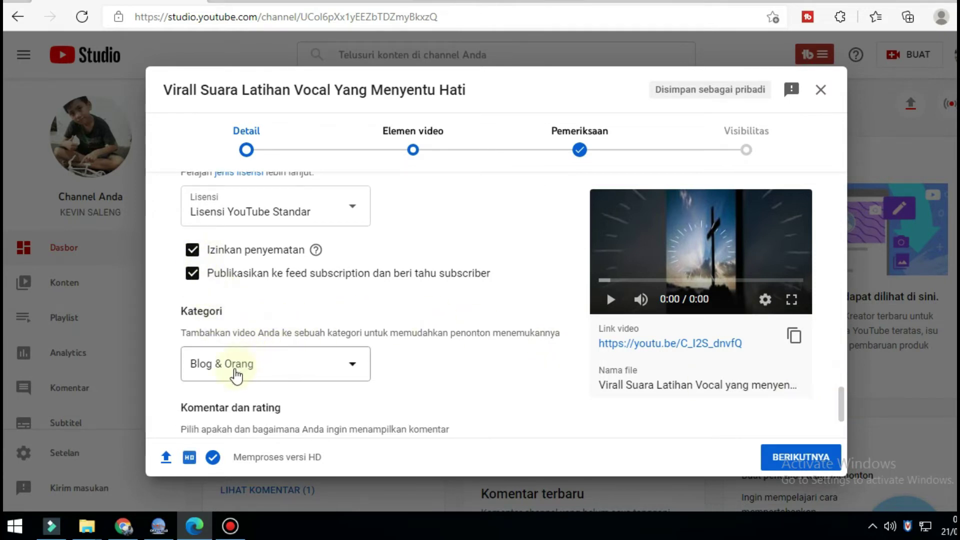
{"action": "left_click", "coordinate": [338, 372]}
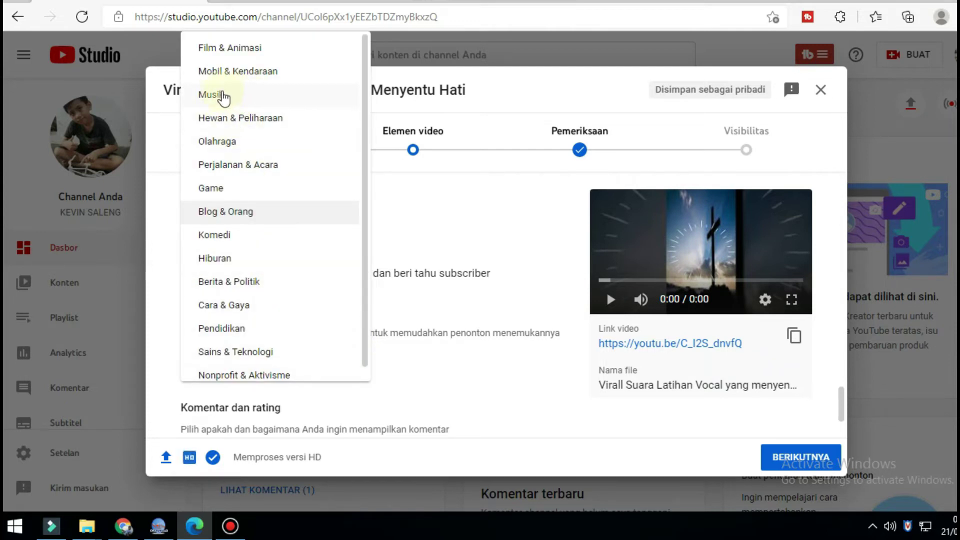
{"action": "left_click", "coordinate": [238, 212]}
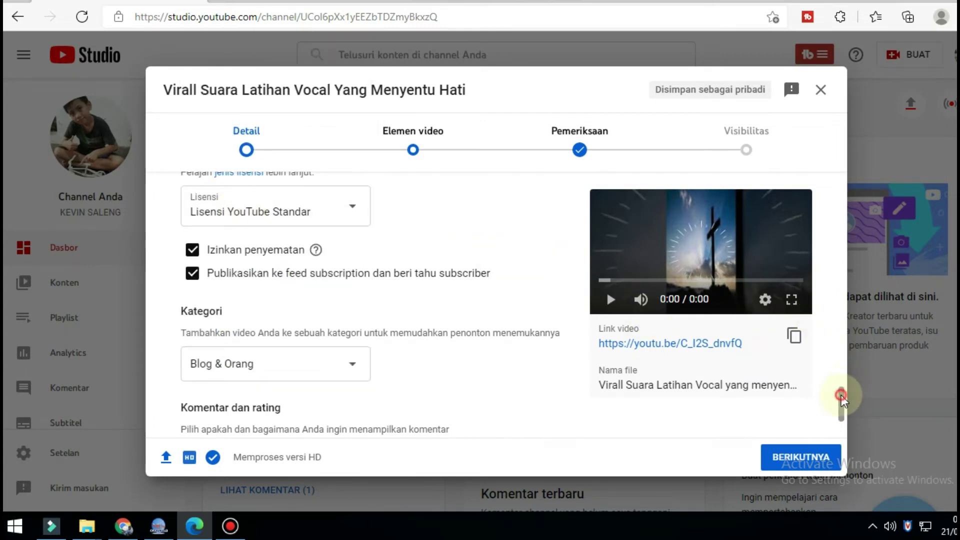
- Set the comment visibility to "Tahan komentar yang berpotensi tidak sopan agar ditinjau"
{"action": "left_click_drag", "start_coordinate": [841, 395], "coordinate": [837, 412]}
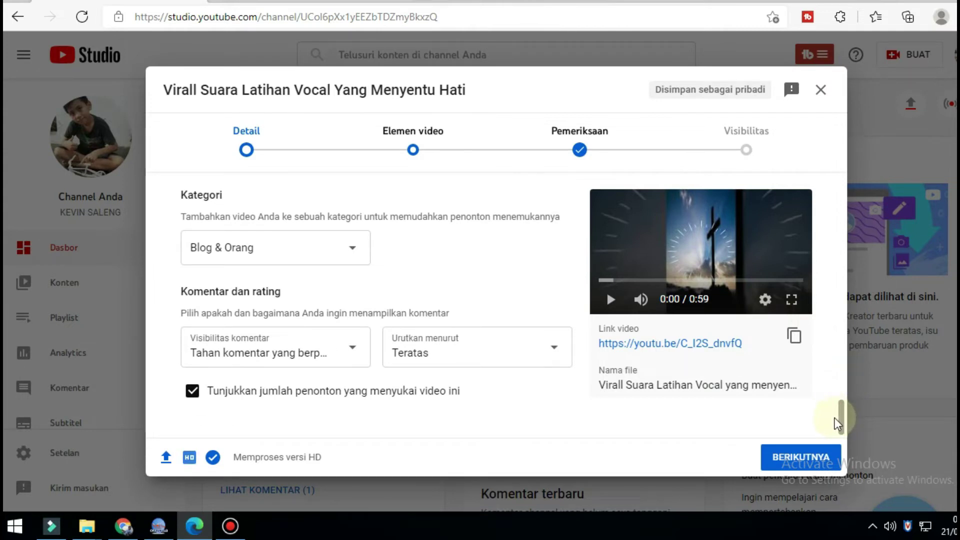
{"action": "left_click", "coordinate": [356, 360]}
{"action": "left_click", "coordinate": [353, 362]}
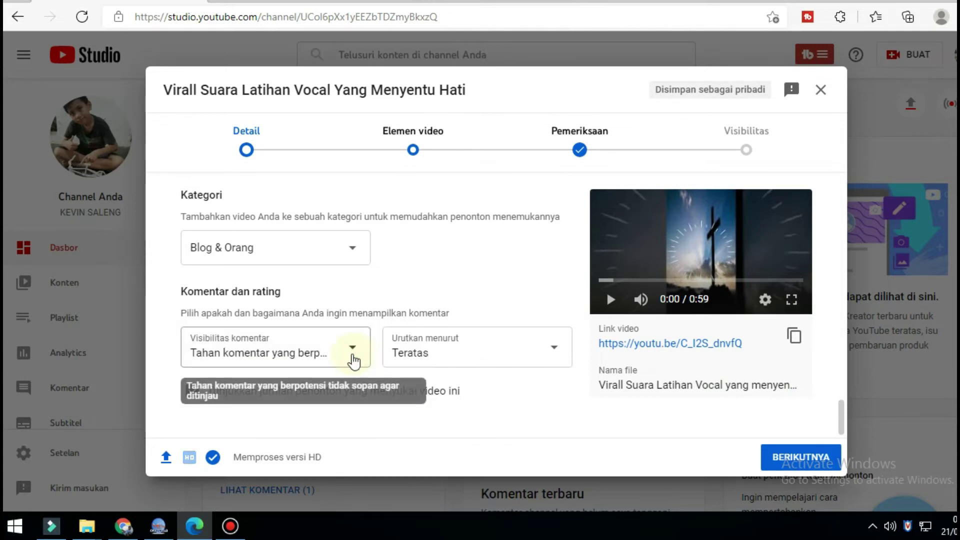
{"action": "left_click", "coordinate": [350, 353]}
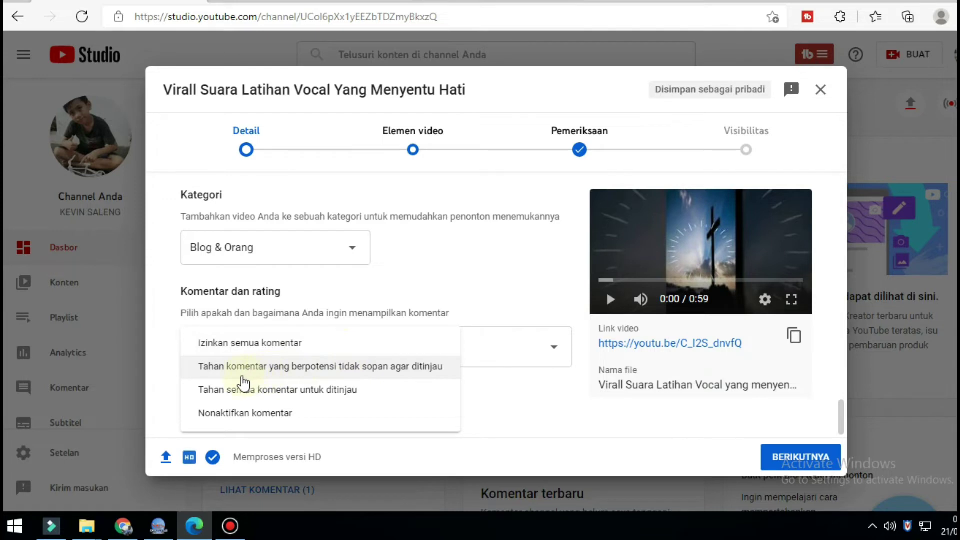
{"action": "left_click", "coordinate": [353, 376]}
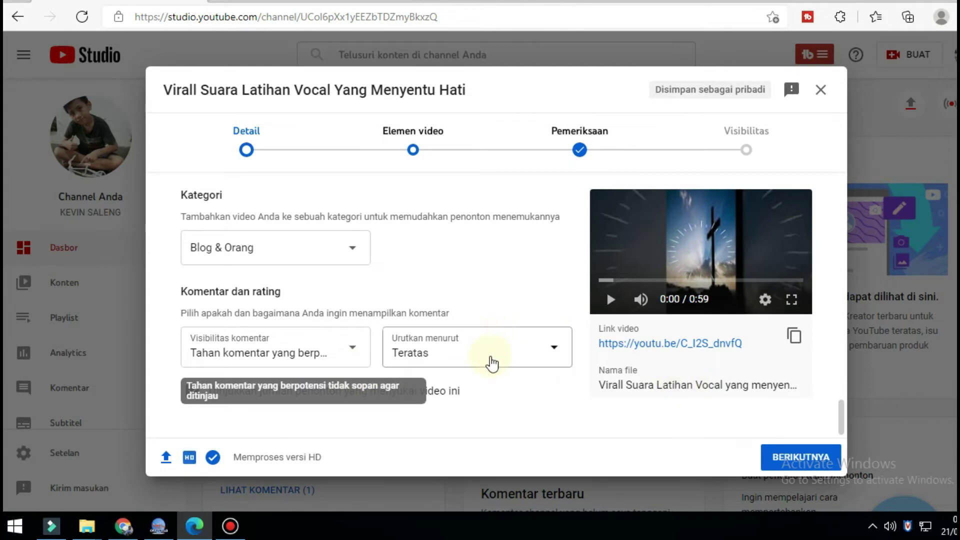
{"action": "scroll", "coordinate": [493, 360], "scroll_direction": "up", "scroll_amount": 5}
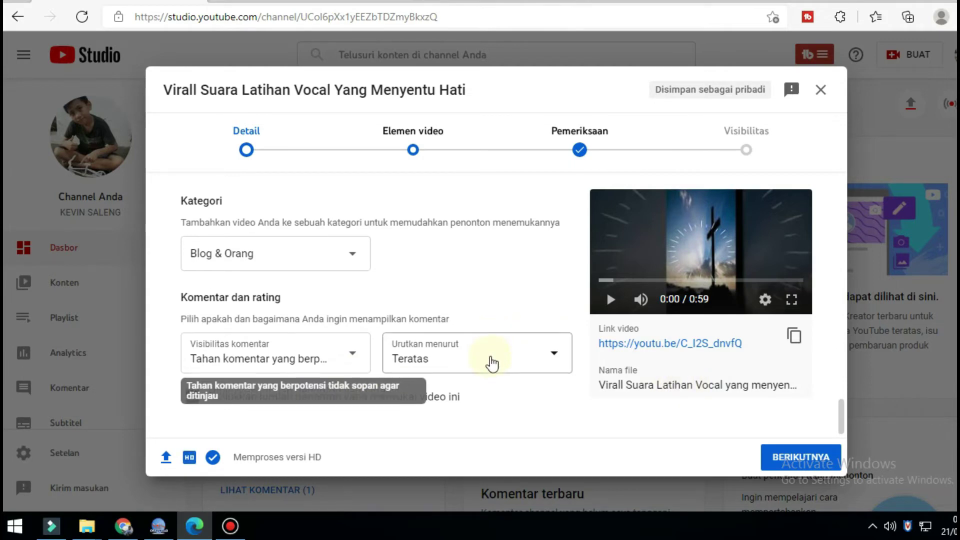
- Proceed through the video elements and checks stages to the visibility stage without adding subtitles, an end screen or cards
{"action": "left_click", "coordinate": [786, 459]}
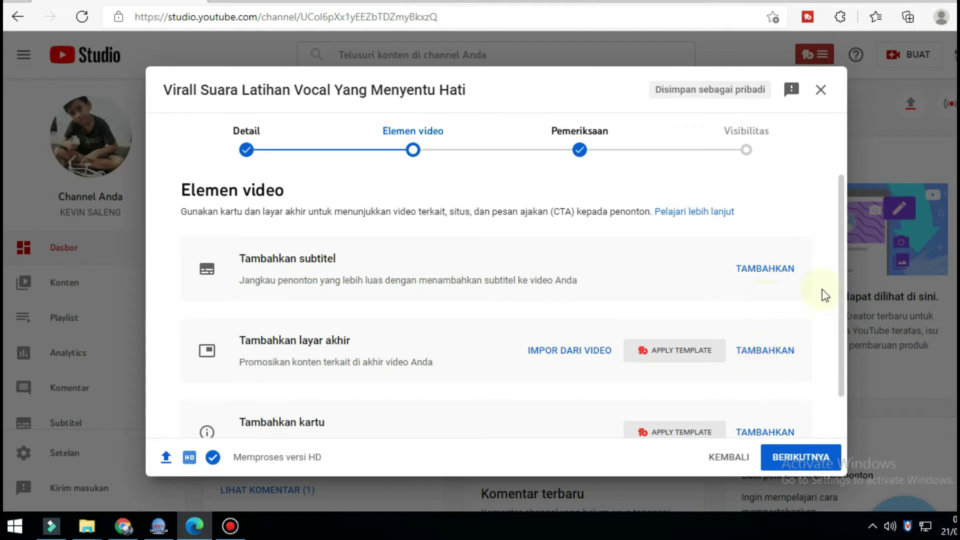
{"action": "left_click_drag", "start_coordinate": [842, 255], "coordinate": [843, 295]}
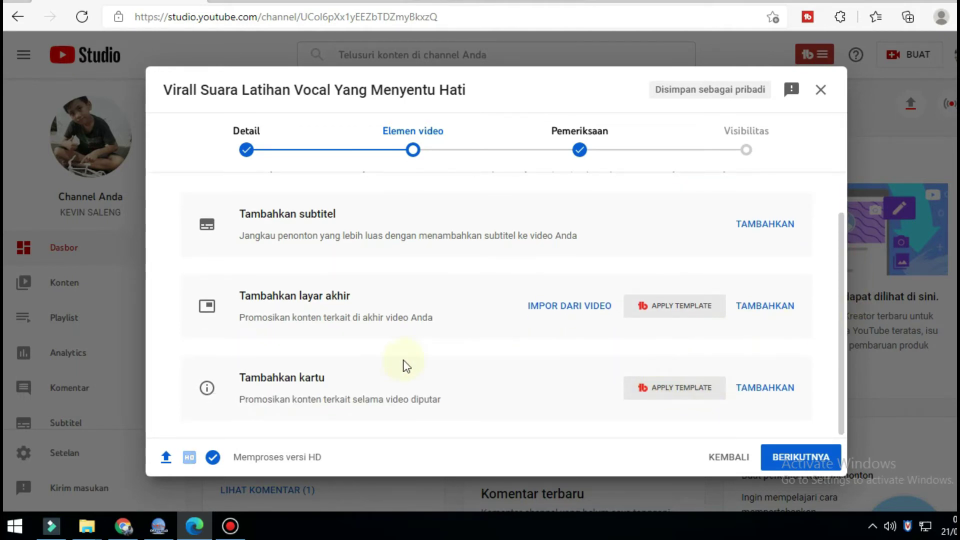
{"action": "left_click", "coordinate": [796, 458]}
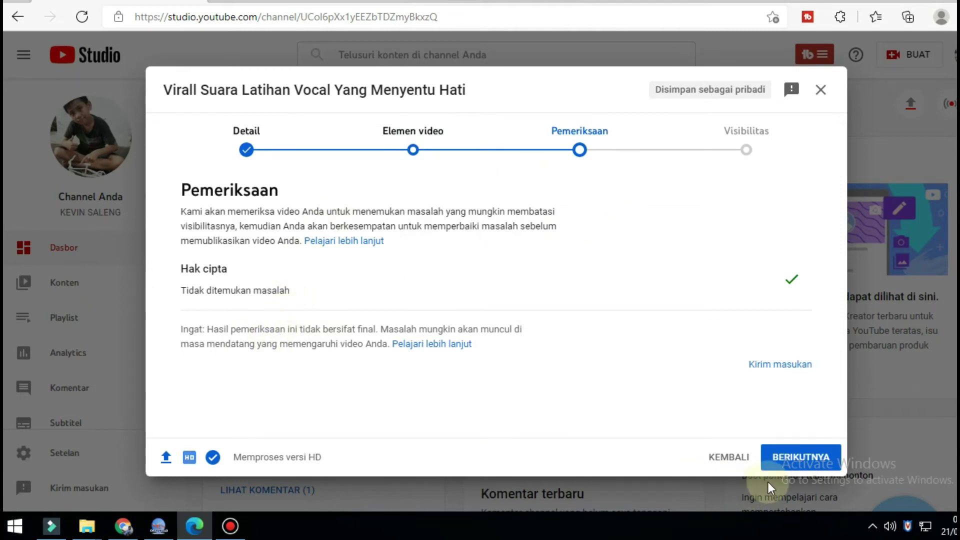
{"action": "left_click", "coordinate": [799, 458]}
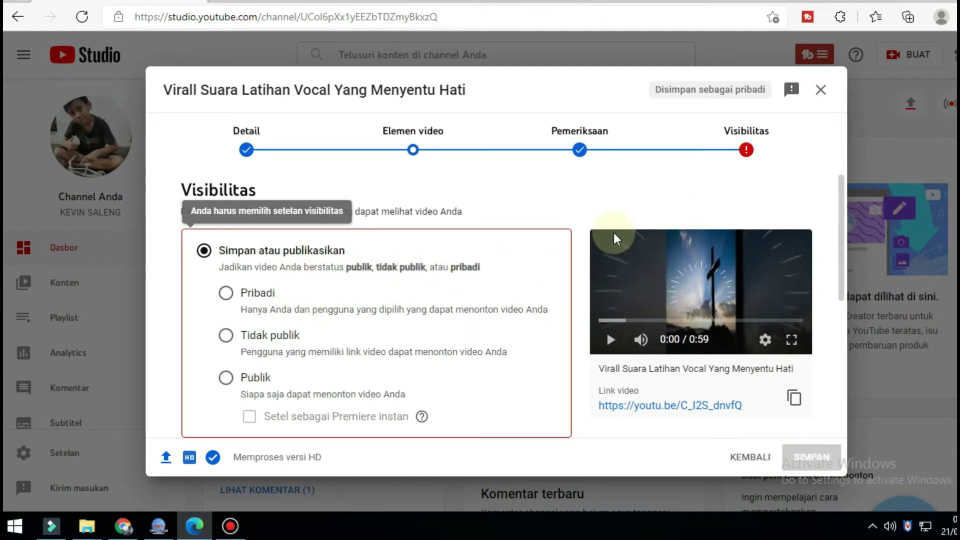
- Set the video's visibility to private (Pribadi) and save the upload
{"action": "scroll", "coordinate": [613, 232], "scroll_direction": "down", "scroll_amount": 5}
{"action": "scroll", "coordinate": [435, 300], "scroll_direction": "up", "scroll_amount": 5}
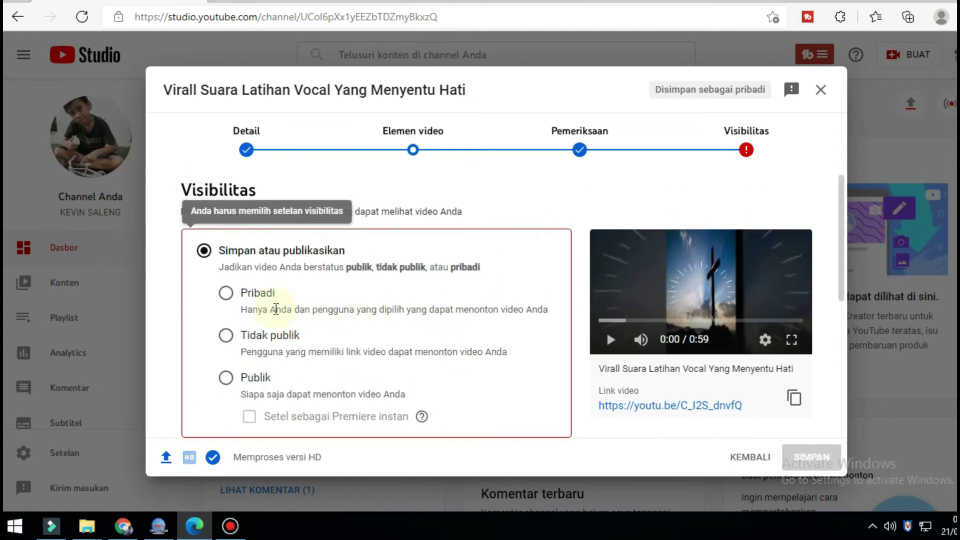
{"action": "left_click", "coordinate": [226, 295]}
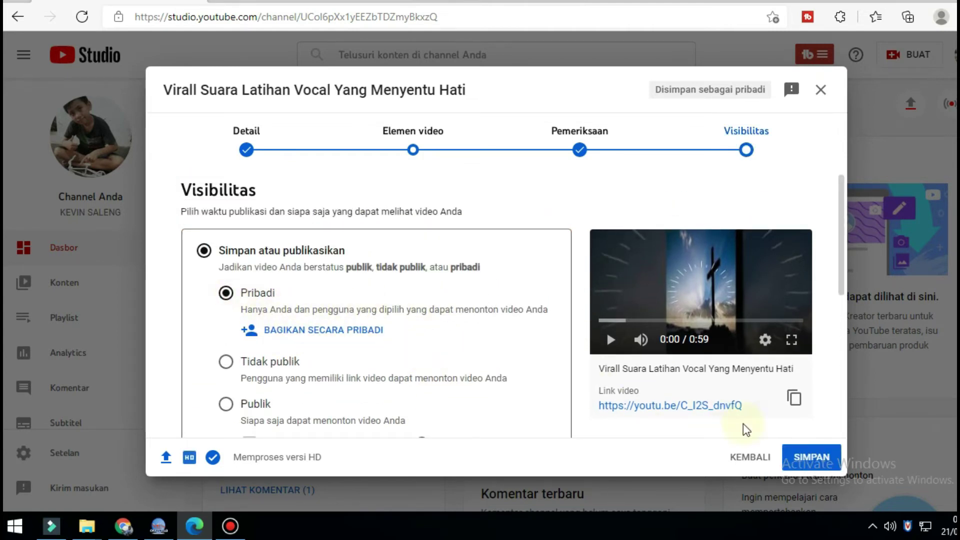
{"action": "left_click", "coordinate": [805, 456]}
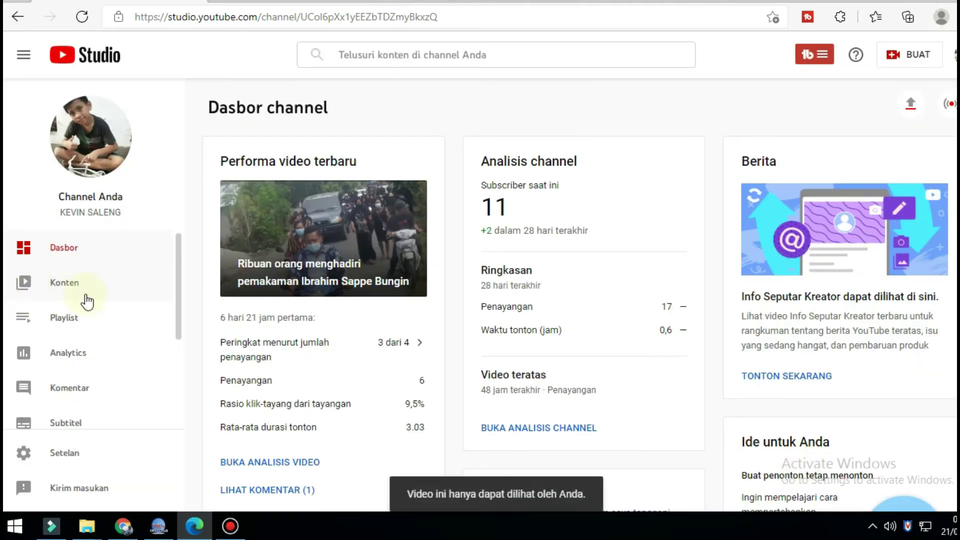
- Open the details of the newly uploaded private video from the channel's content list
{"action": "left_click", "coordinate": [69, 297]}
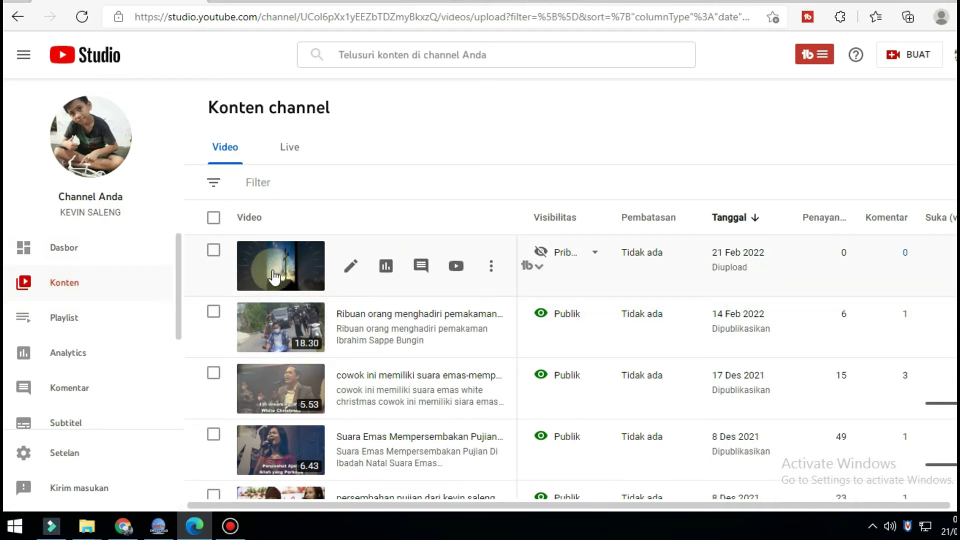
{"action": "left_click", "coordinate": [287, 273]}
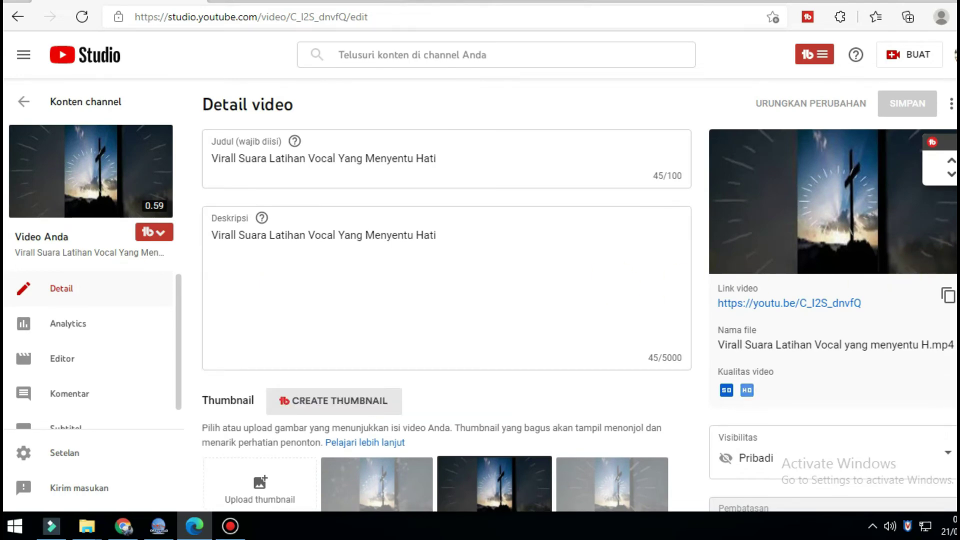
{"action": "scroll", "coordinate": [447, 320], "scroll_direction": "down", "scroll_amount": 15}
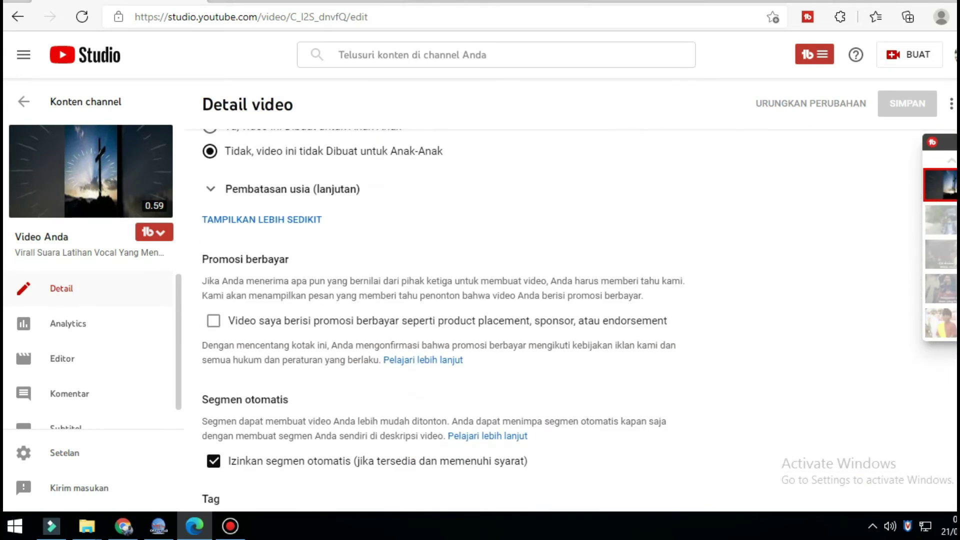
{"action": "scroll", "coordinate": [446, 320], "scroll_direction": "up", "scroll_amount": 10}
- Add the recommended tags "indonesian idol", "guru vokal" and "agnez mo" to the video
{"action": "scroll", "coordinate": [447, 320], "scroll_direction": "down", "scroll_amount": 15}
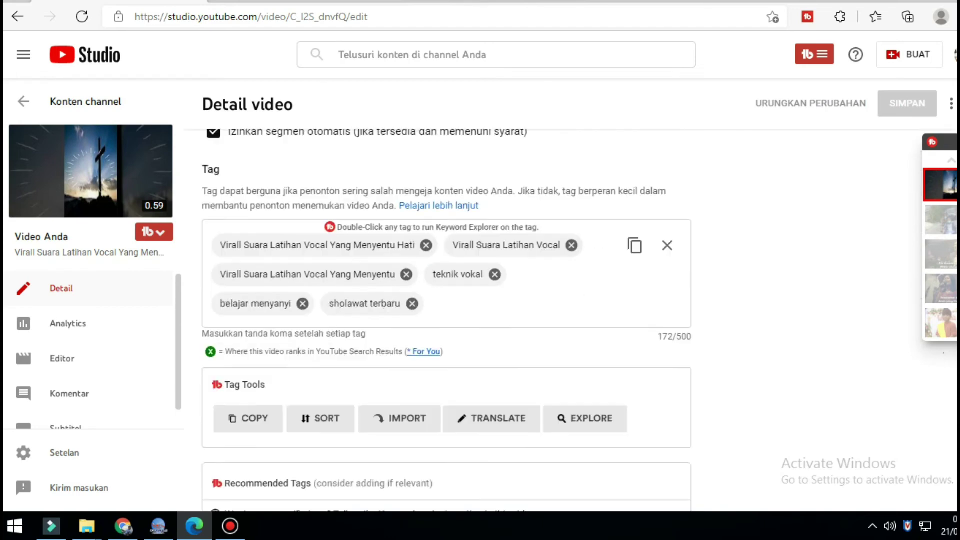
{"action": "scroll", "coordinate": [346, 414], "scroll_direction": "down", "scroll_amount": 5}
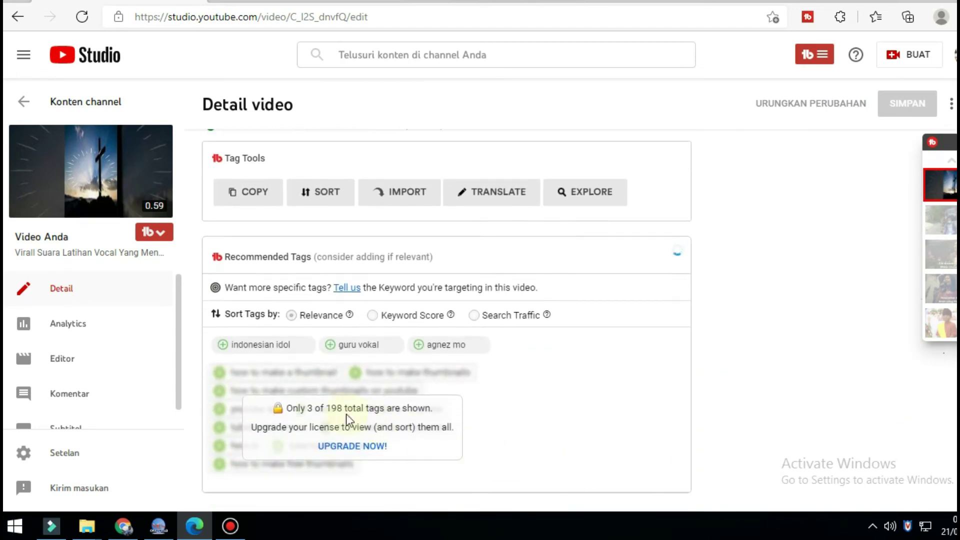
{"action": "left_click", "coordinate": [221, 346]}
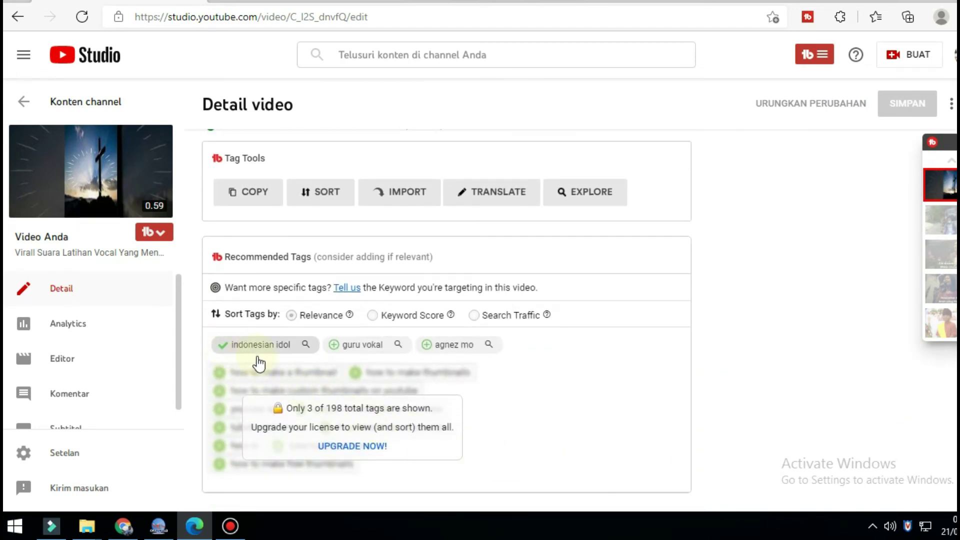
{"action": "left_click", "coordinate": [335, 359]}
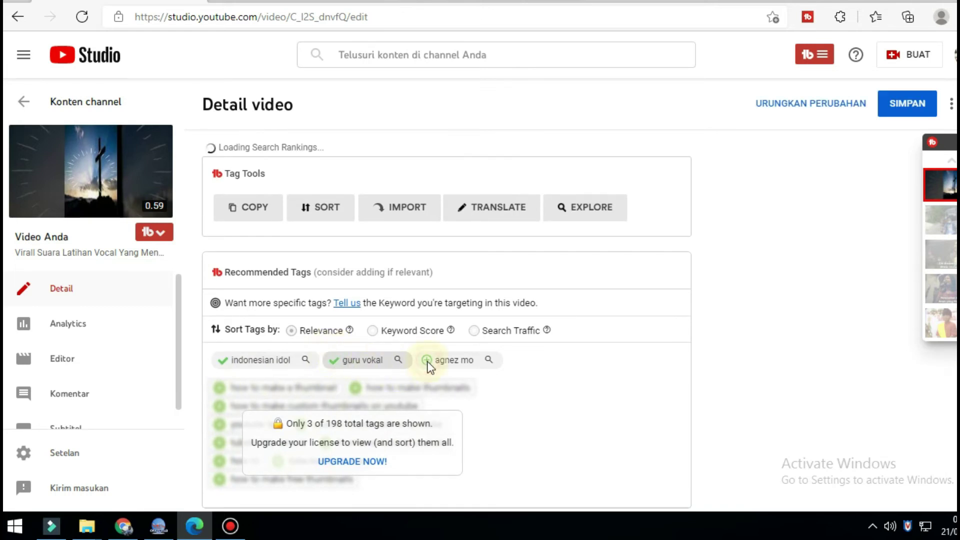
{"action": "left_click", "coordinate": [428, 390]}
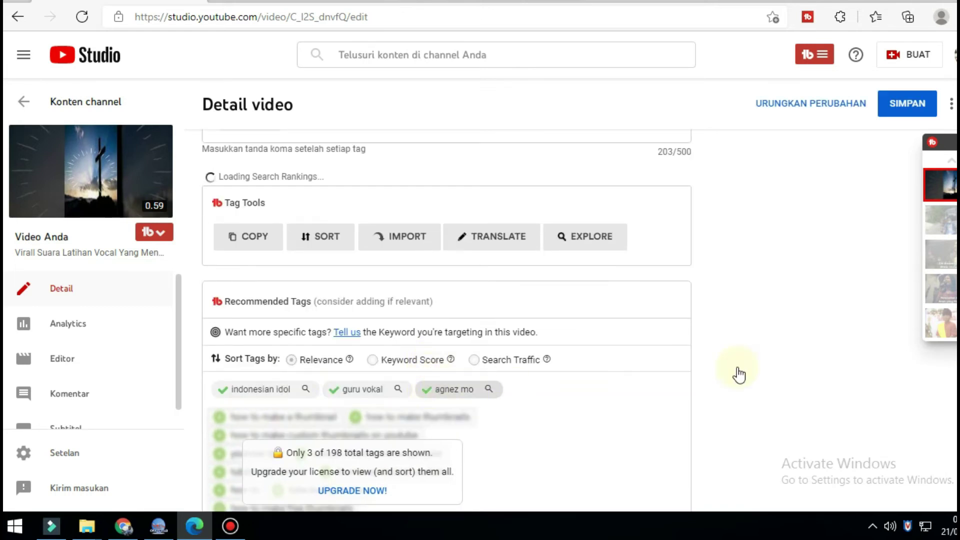
- Copy the text of all the video's tags, from "Virall Suara Latihan Vocal Yang Menyentu Hati" through "agnez mo"
{"action": "scroll", "coordinate": [446, 325], "scroll_direction": "up", "scroll_amount": 5}
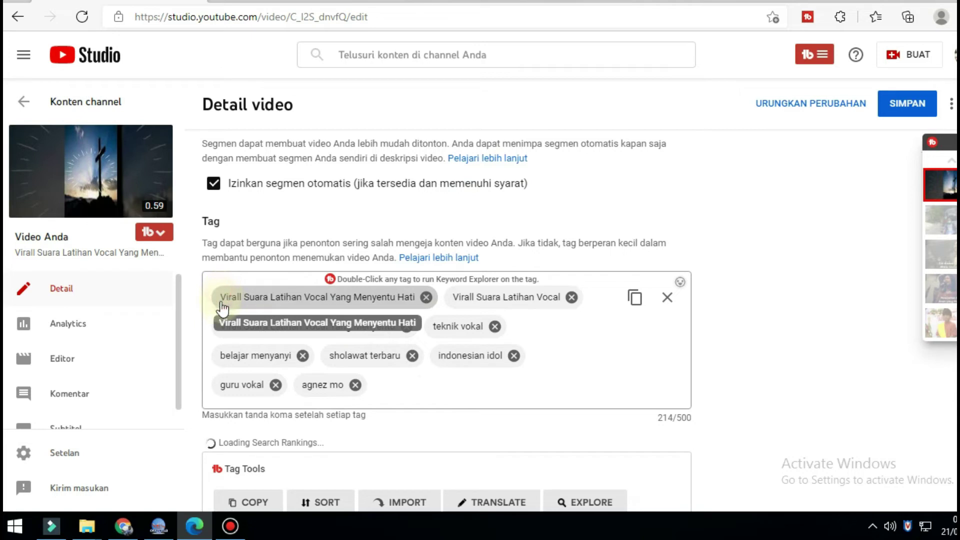
{"action": "left_click_drag", "start_coordinate": [231, 395], "coordinate": [398, 473]}
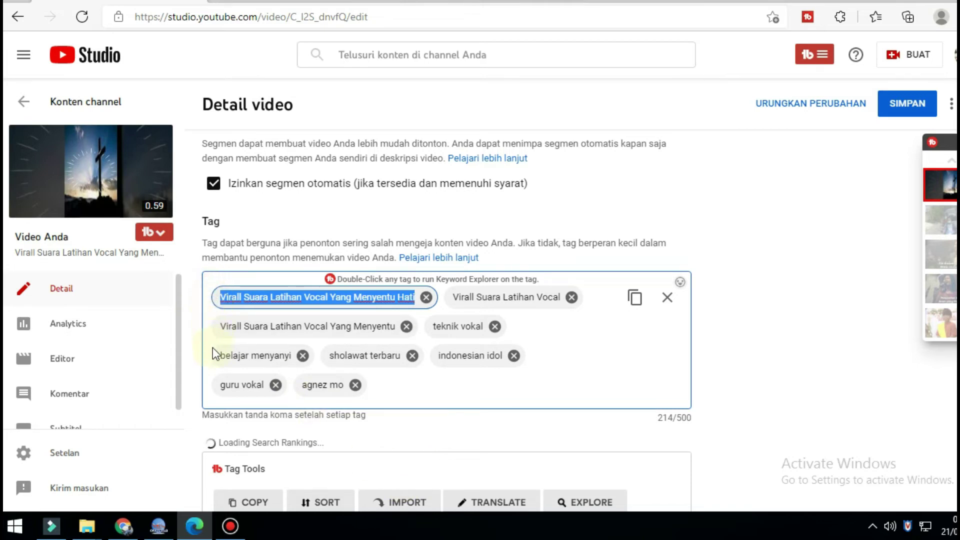
{"action": "left_click_drag", "start_coordinate": [216, 370], "coordinate": [208, 368]}
{"action": "triple_click", "coordinate": [212, 291]}
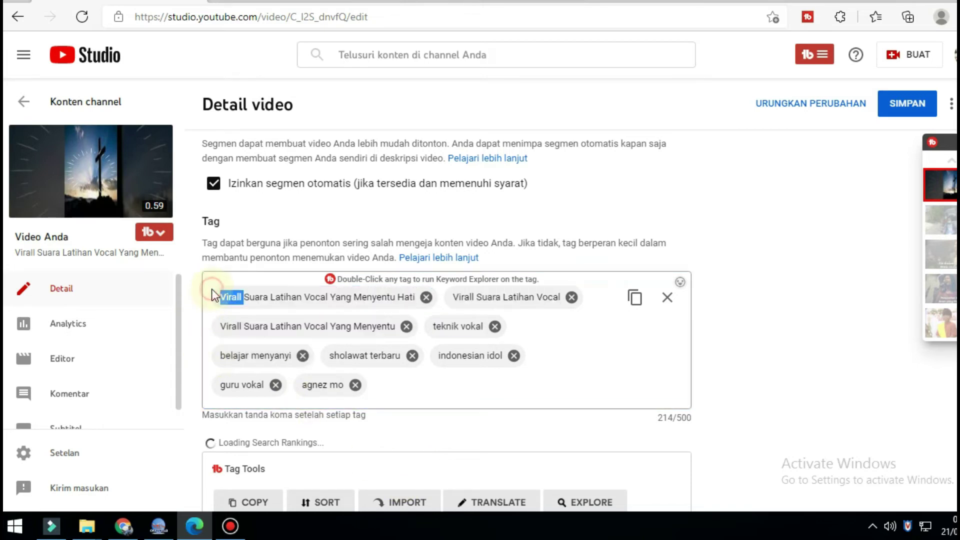
{"action": "left_click_drag", "start_coordinate": [212, 291], "coordinate": [345, 414]}
{"action": "left_click", "coordinate": [200, 296]}
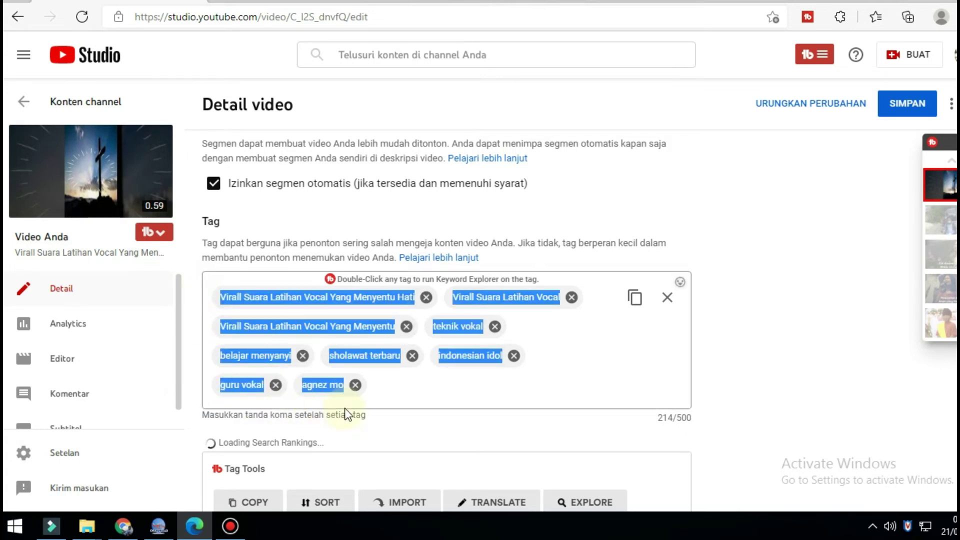
{"action": "right_click", "coordinate": [351, 352]}
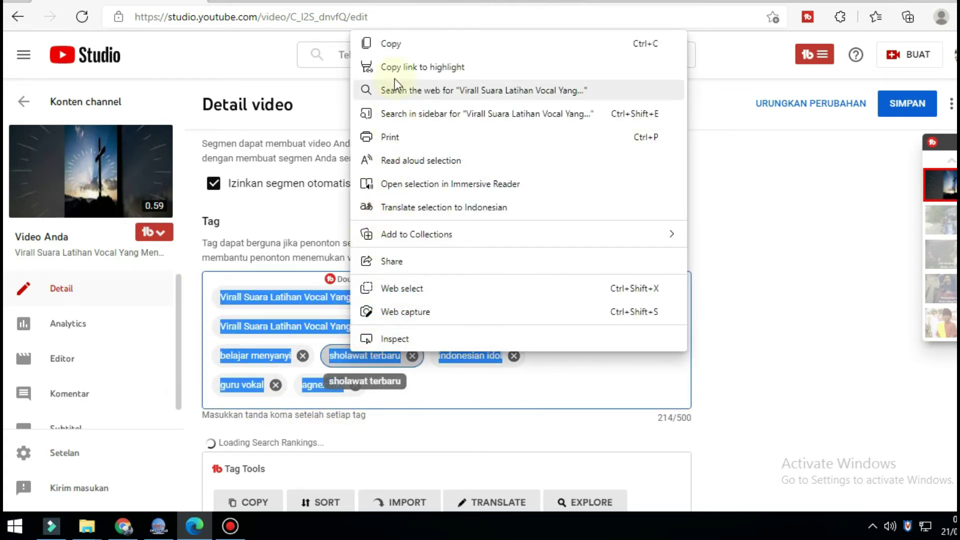
{"action": "left_click", "coordinate": [393, 45]}
- Paste the copied tags into the video's description on a new line below the existing sentence
{"action": "scroll", "coordinate": [401, 258], "scroll_direction": "up", "scroll_amount": 10}
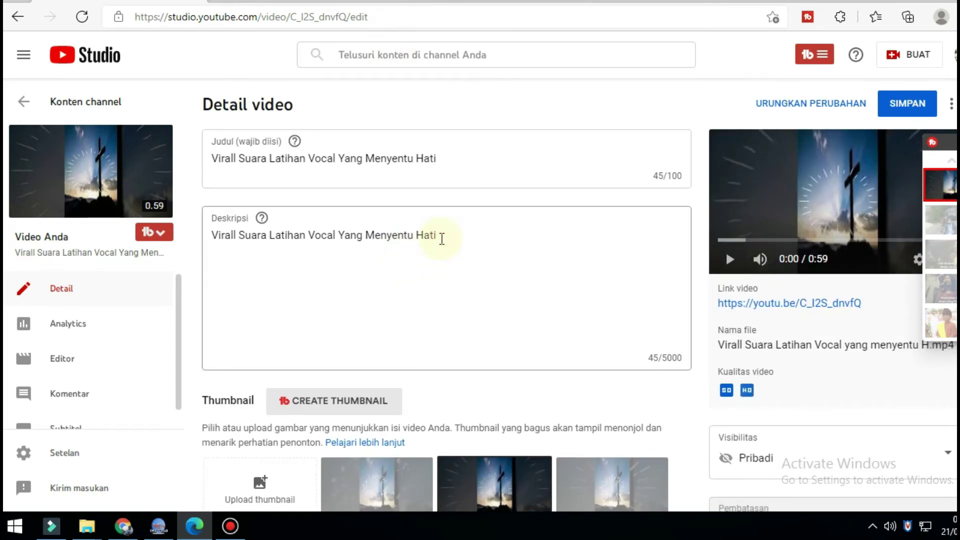
{"action": "left_click", "coordinate": [441, 239]}
{"action": "key", "text": "Return"}
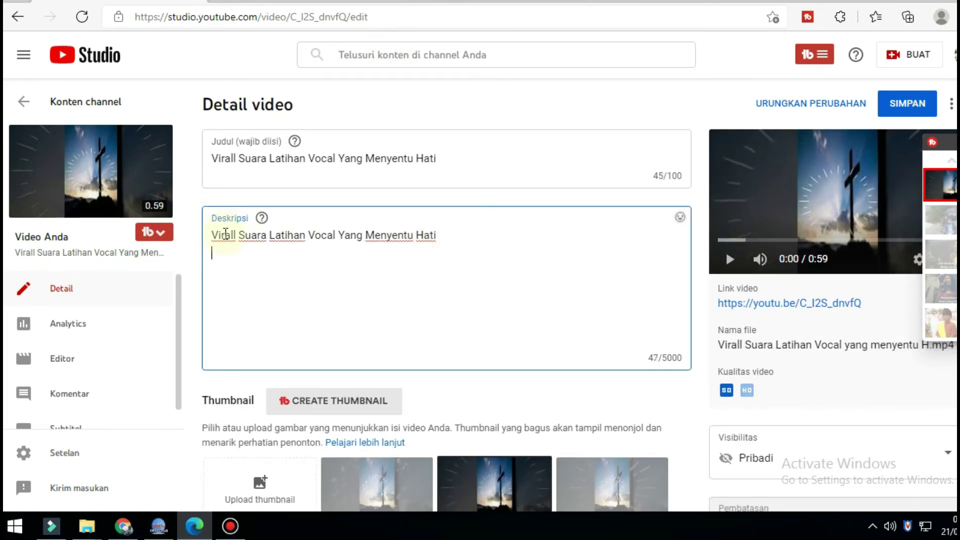
{"action": "right_click", "coordinate": [219, 260]}
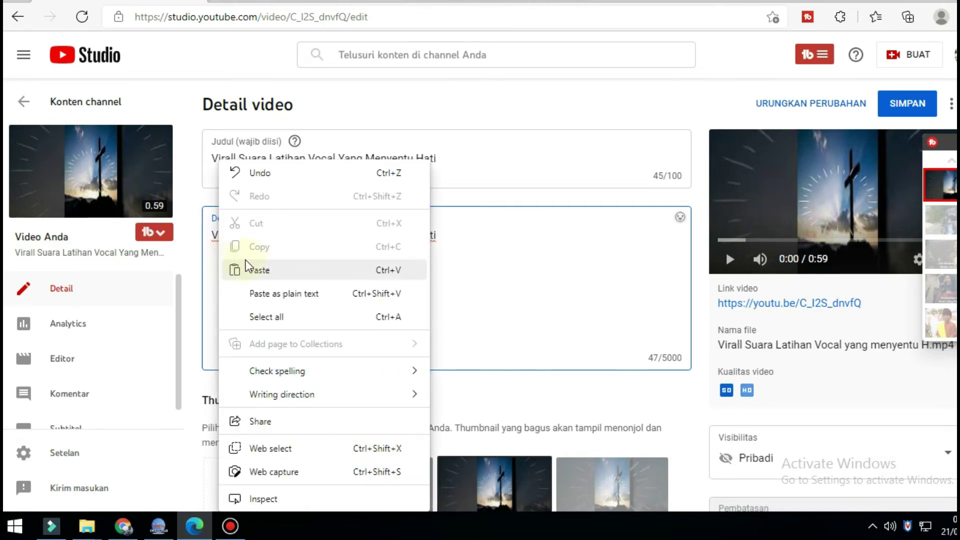
{"action": "left_click", "coordinate": [264, 269]}
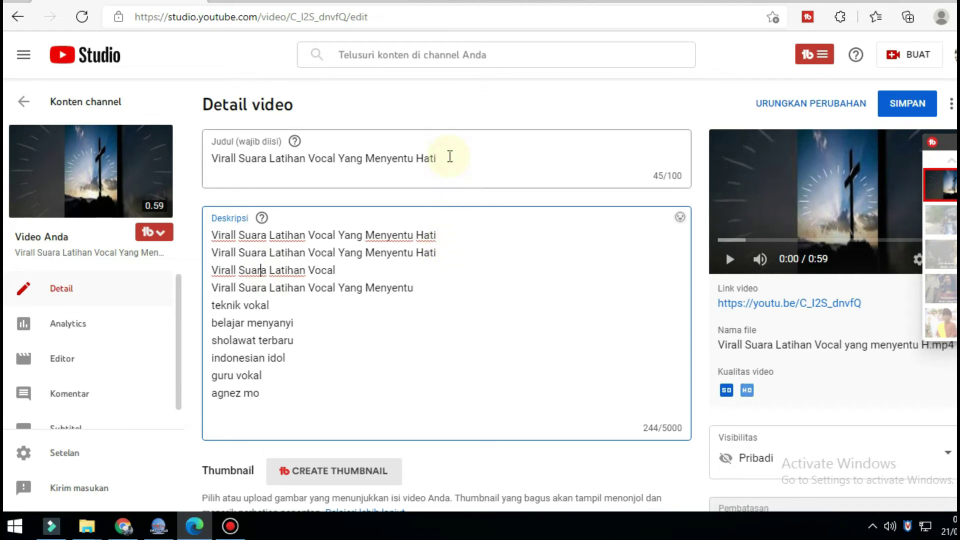
- Add the hashtag "#shorts" after a blank line at the end of the description and save the video's changes
{"action": "left_click", "coordinate": [449, 156]}
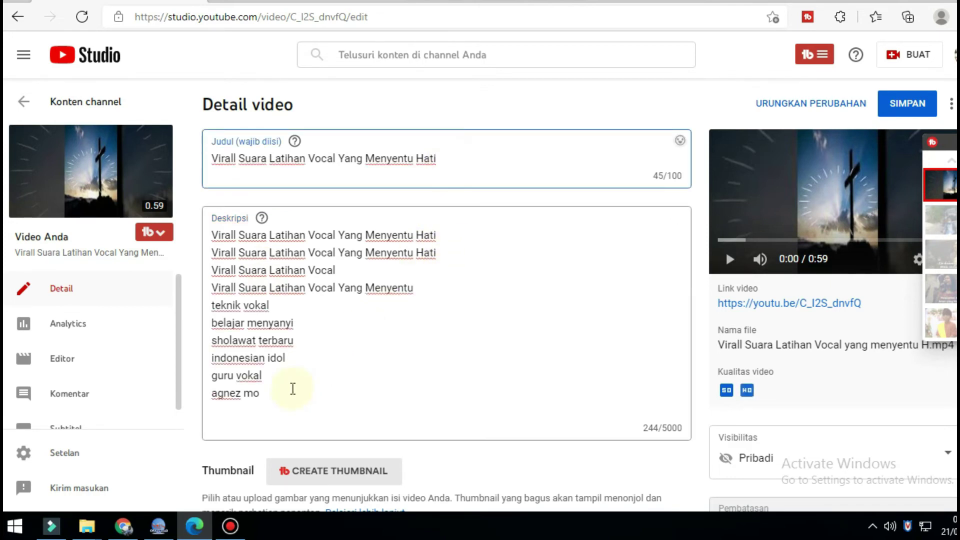
{"action": "left_click", "coordinate": [275, 395]}
{"action": "left_click", "coordinate": [275, 395]}
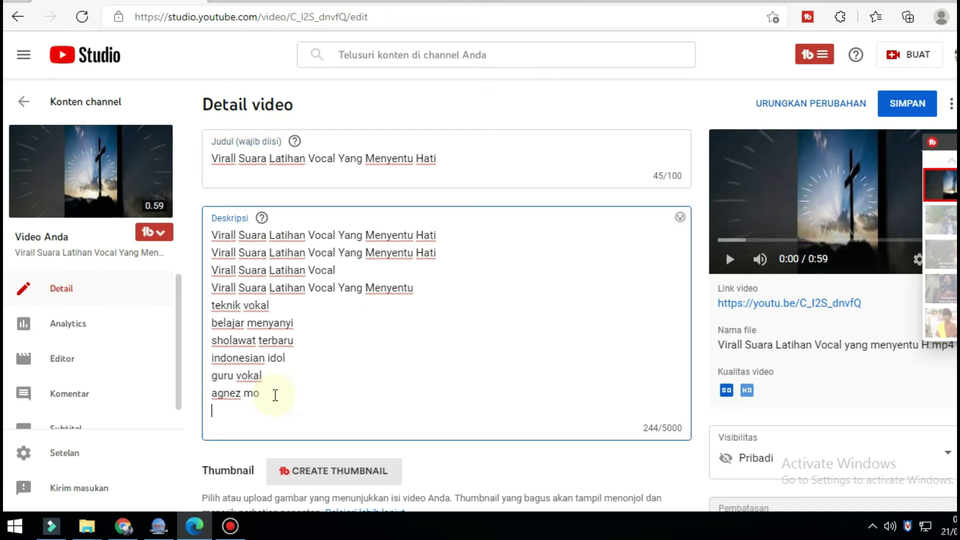
{"action": "key", "text": "Return"}
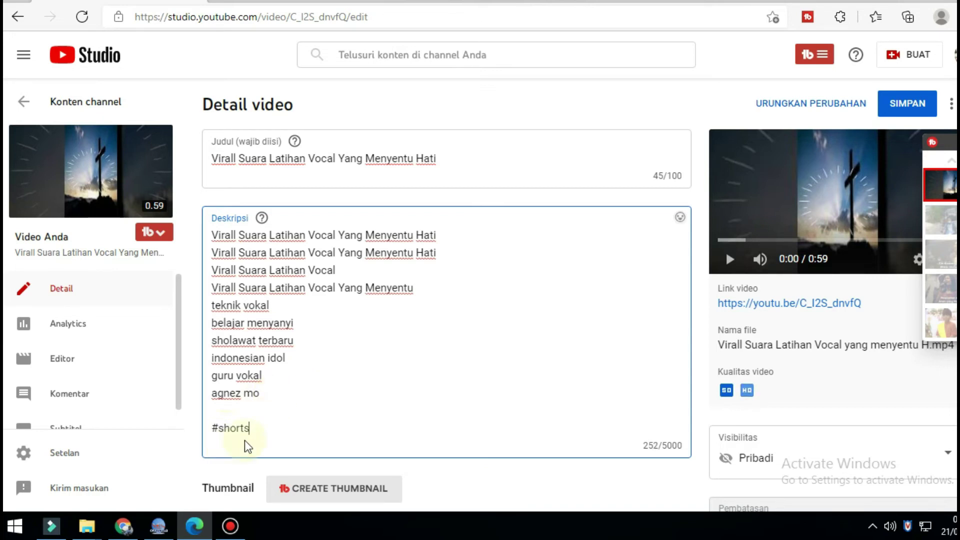
{"action": "left_click", "coordinate": [908, 105]}
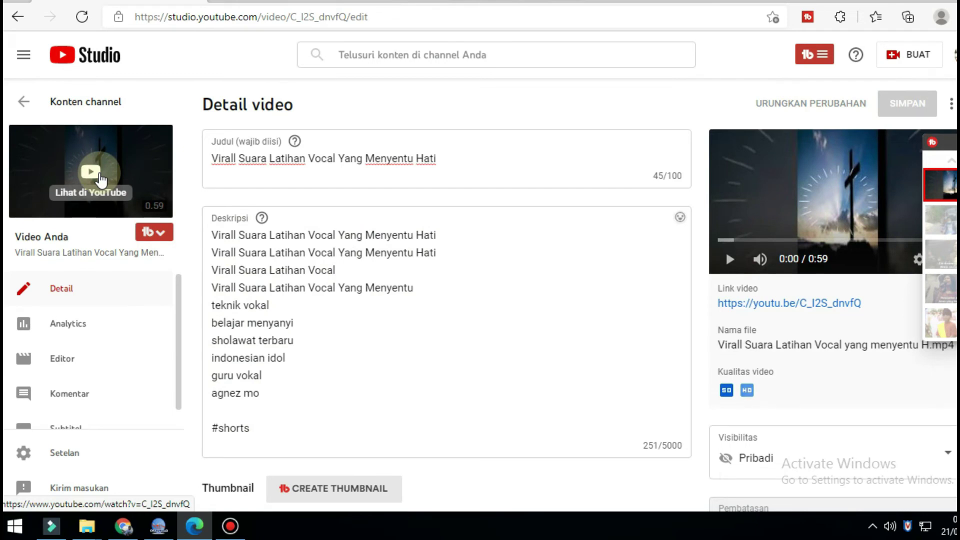
- View the video on its YouTube watch page and examine its TubeBuddy SEO score, best practices and tags
{"action": "left_click", "coordinate": [102, 180]}
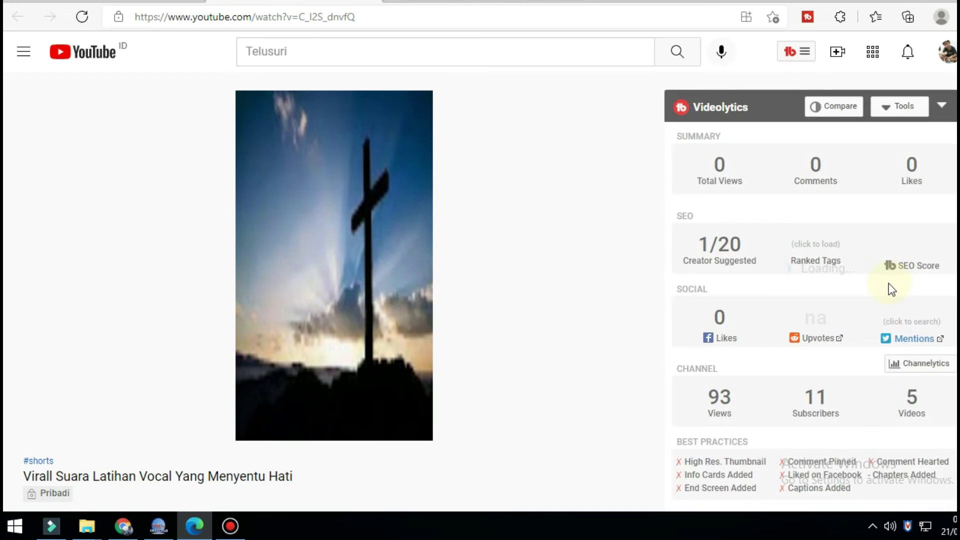
{"action": "mouse_move", "coordinate": [924, 259]}
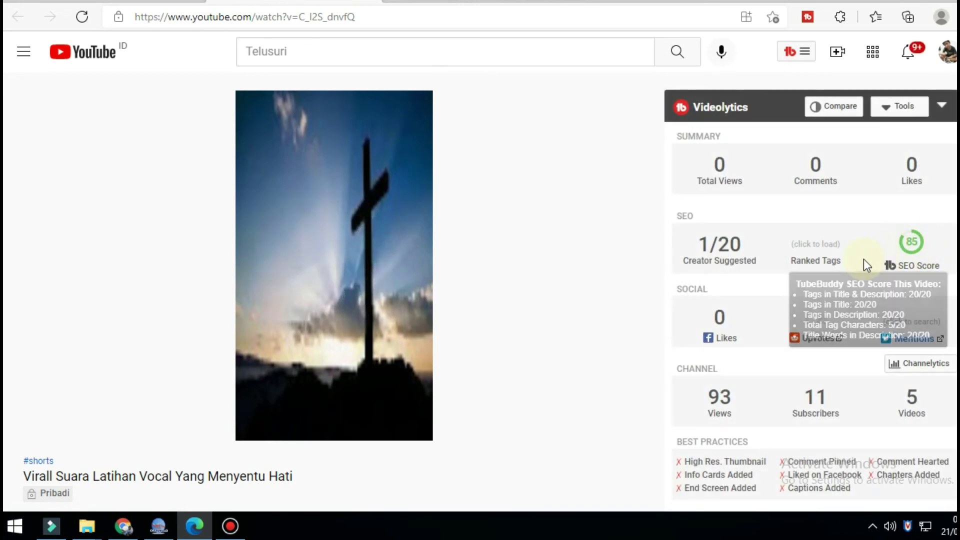
{"action": "scroll", "coordinate": [782, 314], "scroll_direction": "down", "scroll_amount": 3}
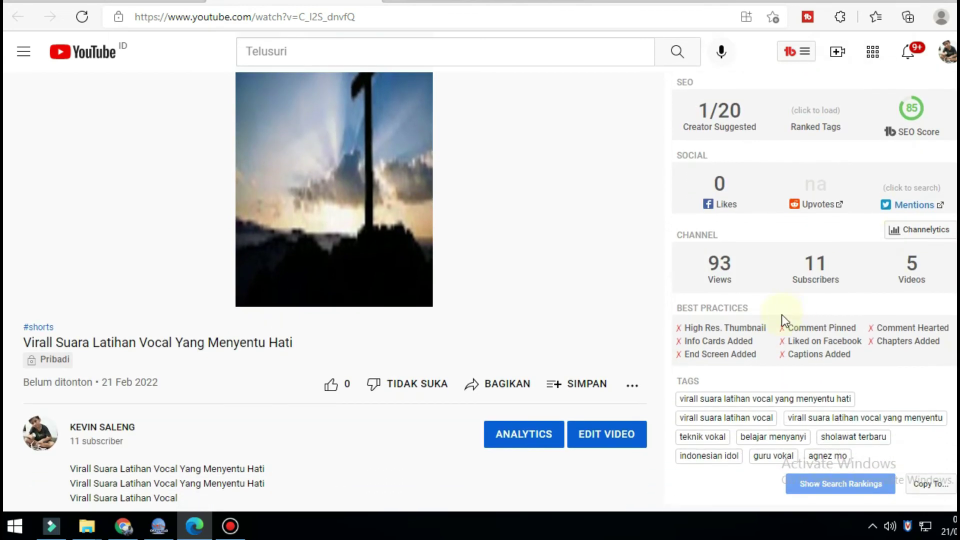
- Reopen the video for editing from its watch page
{"action": "left_click", "coordinate": [601, 437]}
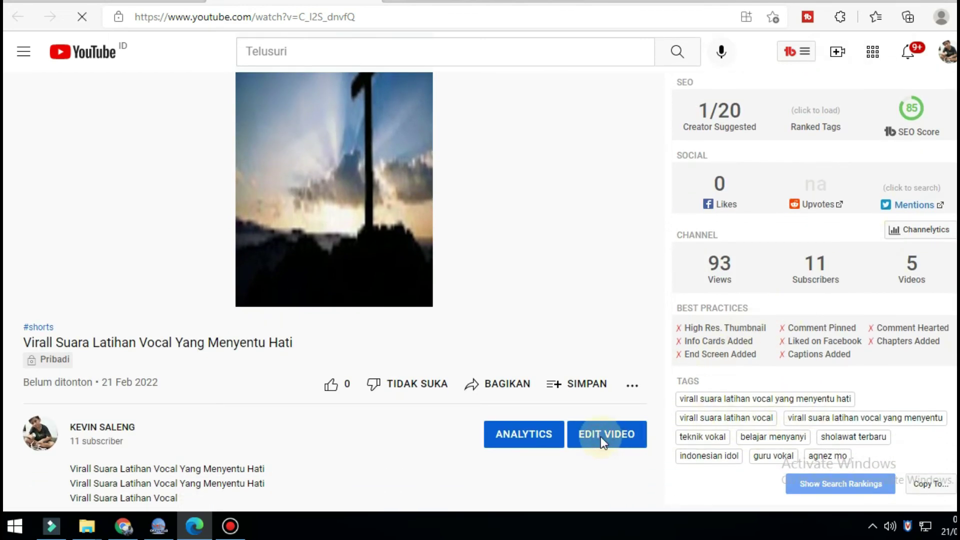